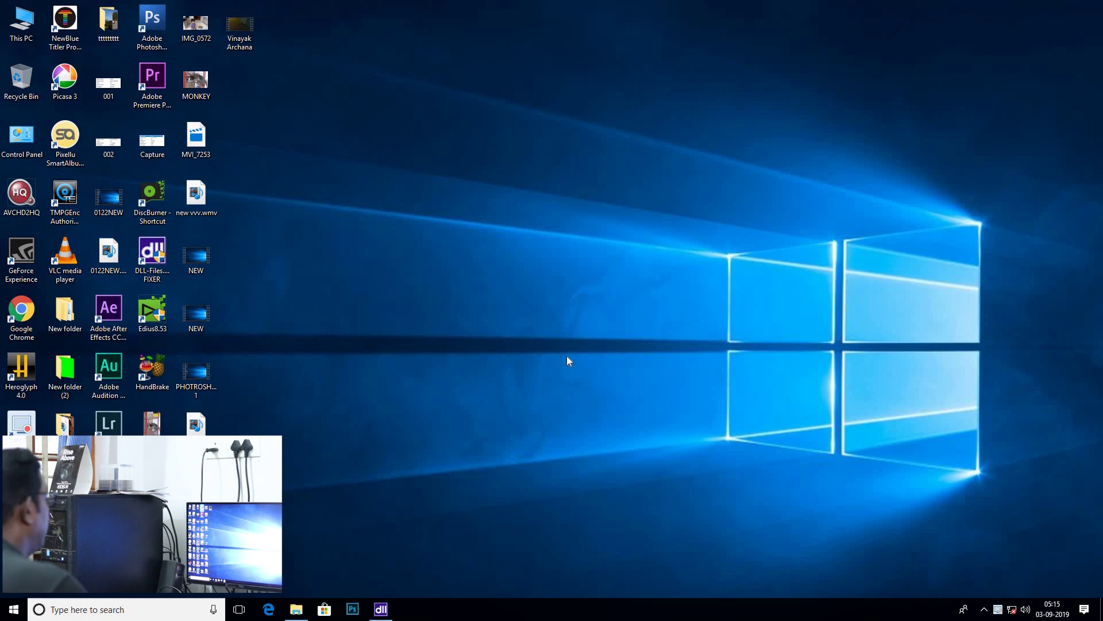
- Launch Photoshop CS3, close the Google Nik Collection panel and show the File menu
double_click(149, 36)
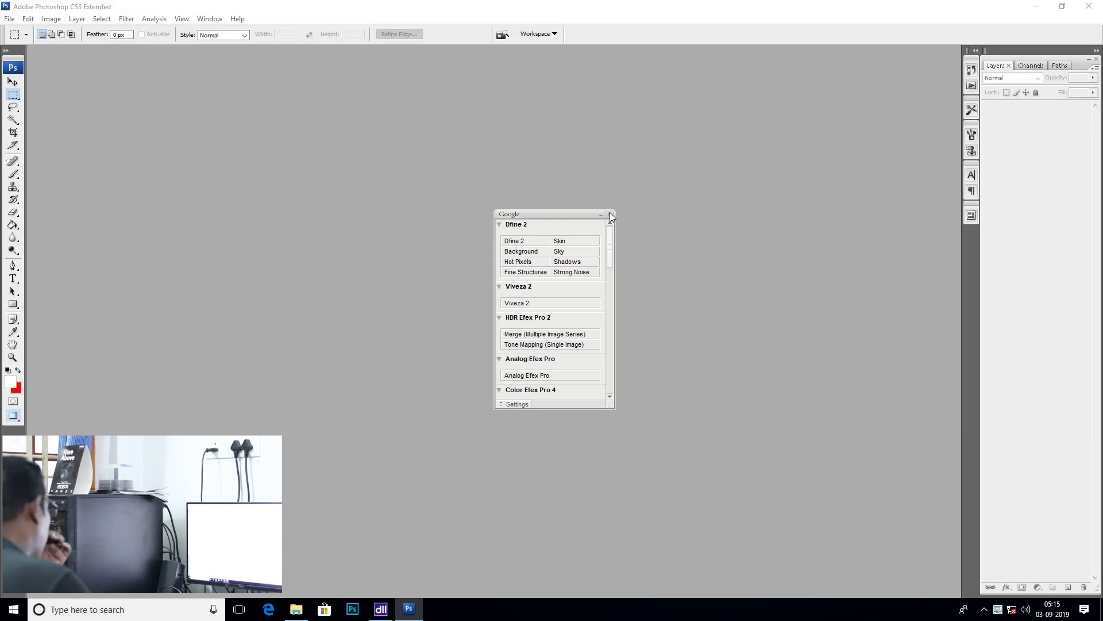
left_click(612, 215)
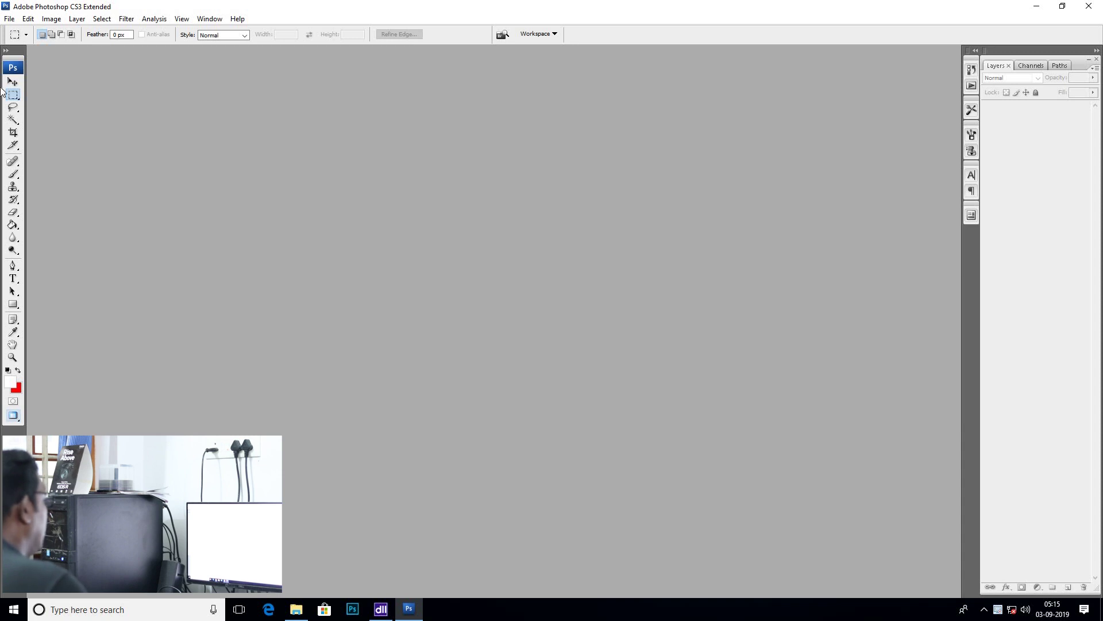
left_click(10, 21)
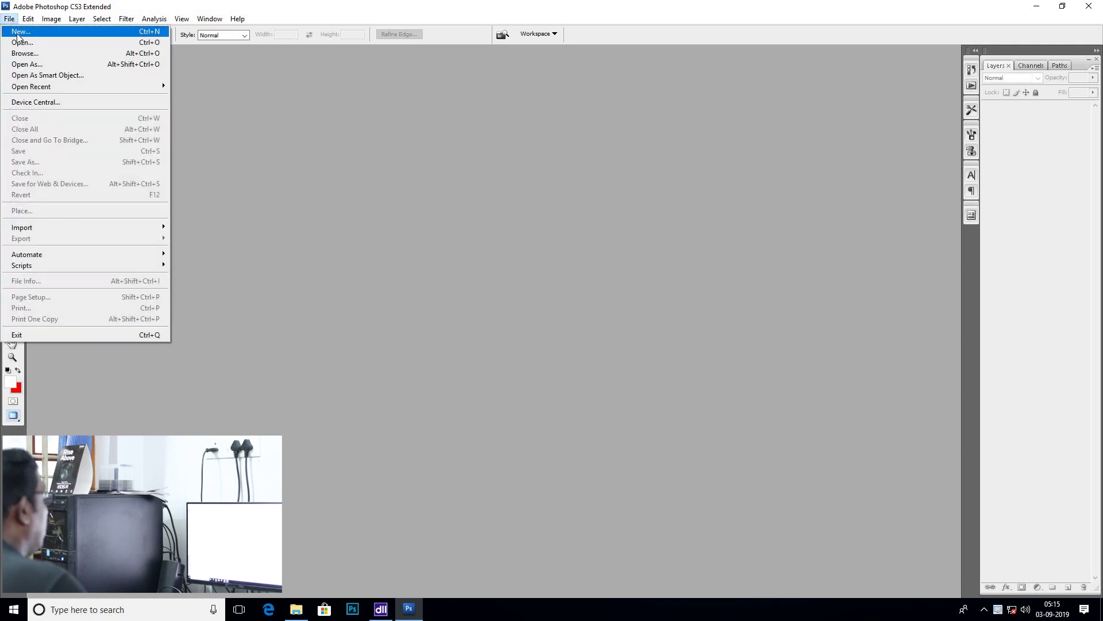
- Create a new white document 6 × 4 inches at 300 pixels/cm resolution
key("Return")
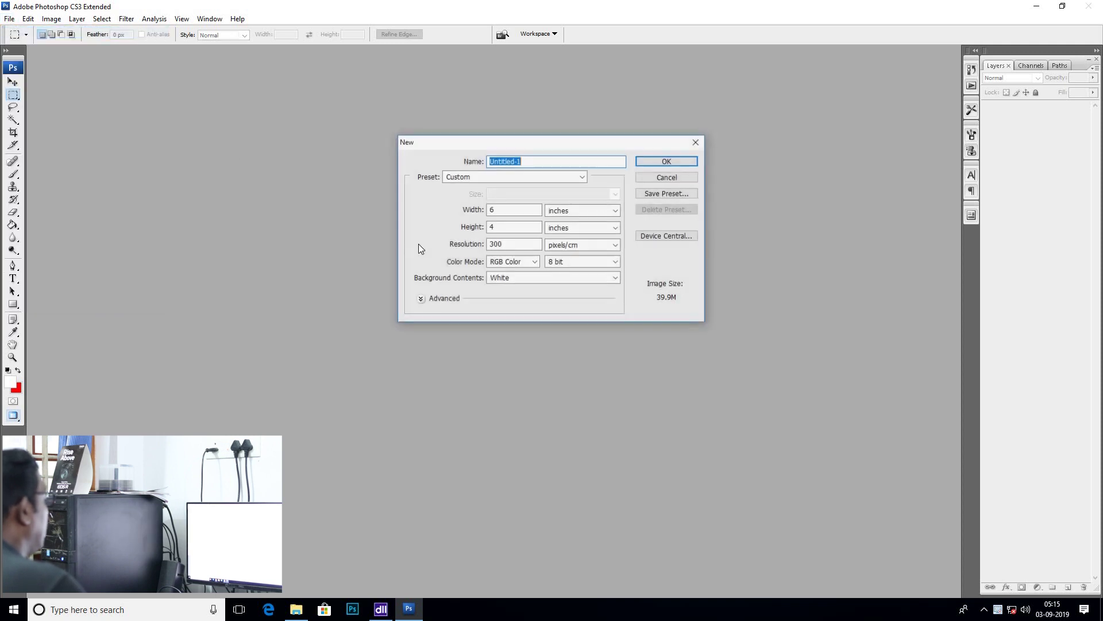
left_click(663, 178)
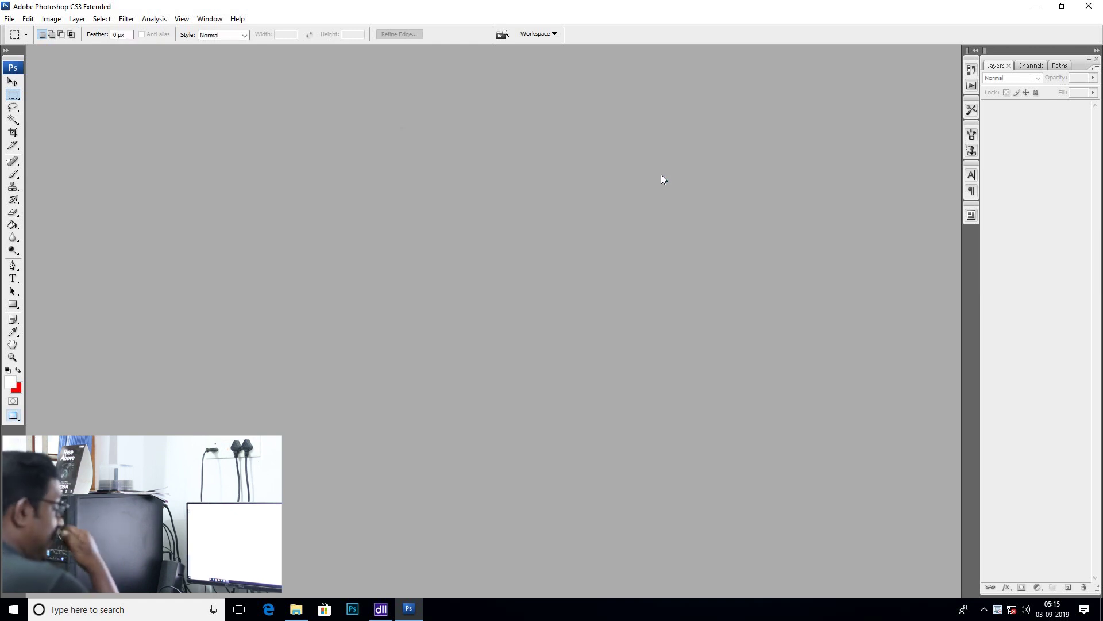
key("ctrl+n")
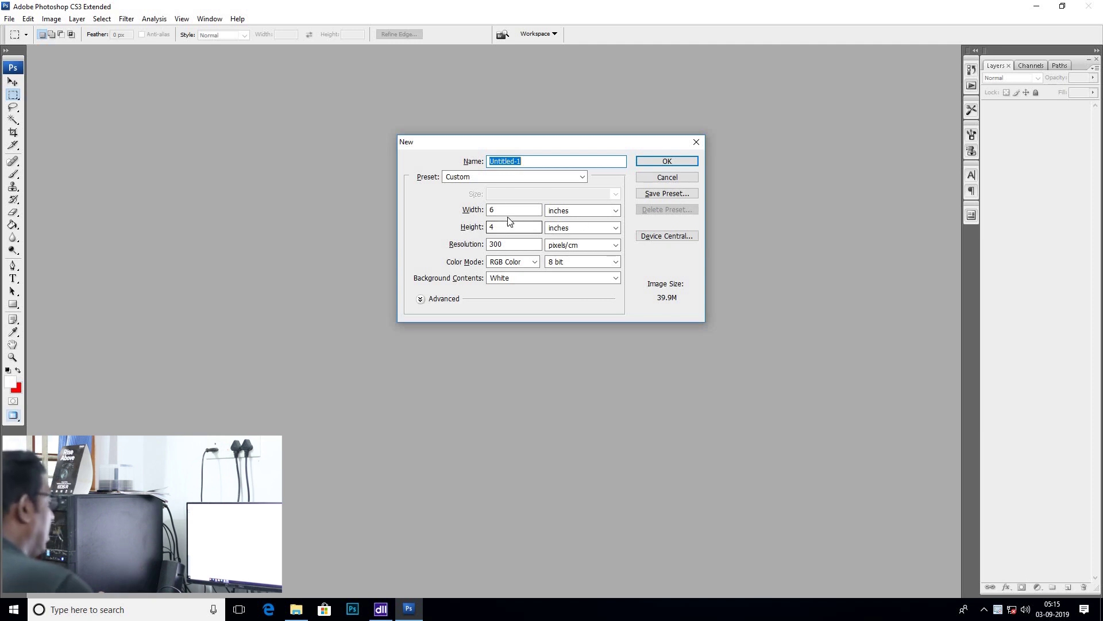
key("Tab")
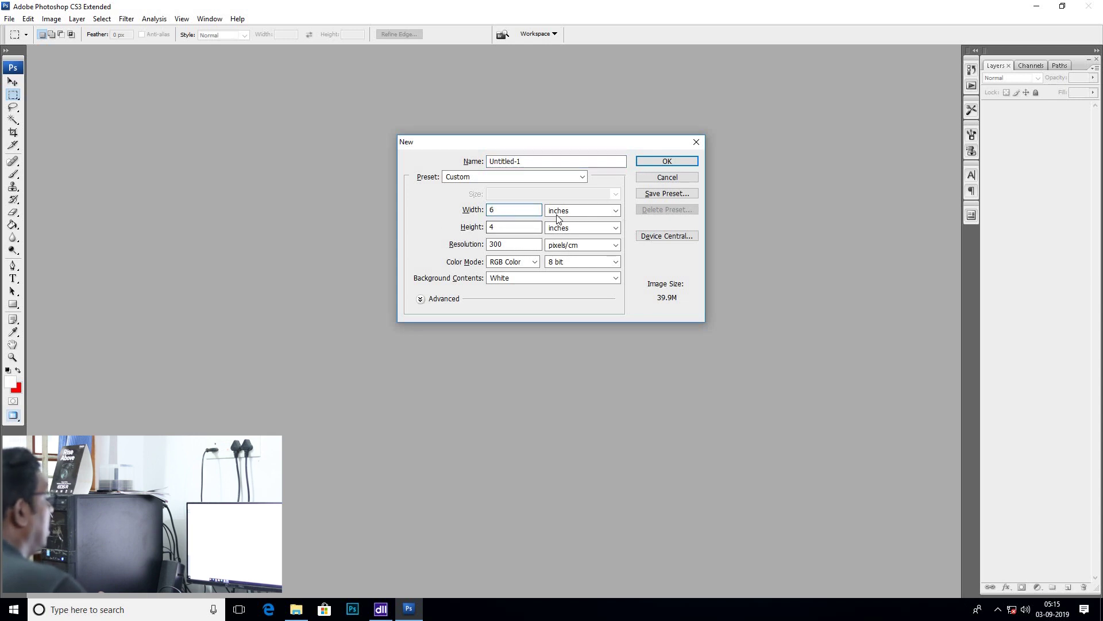
left_click(617, 212)
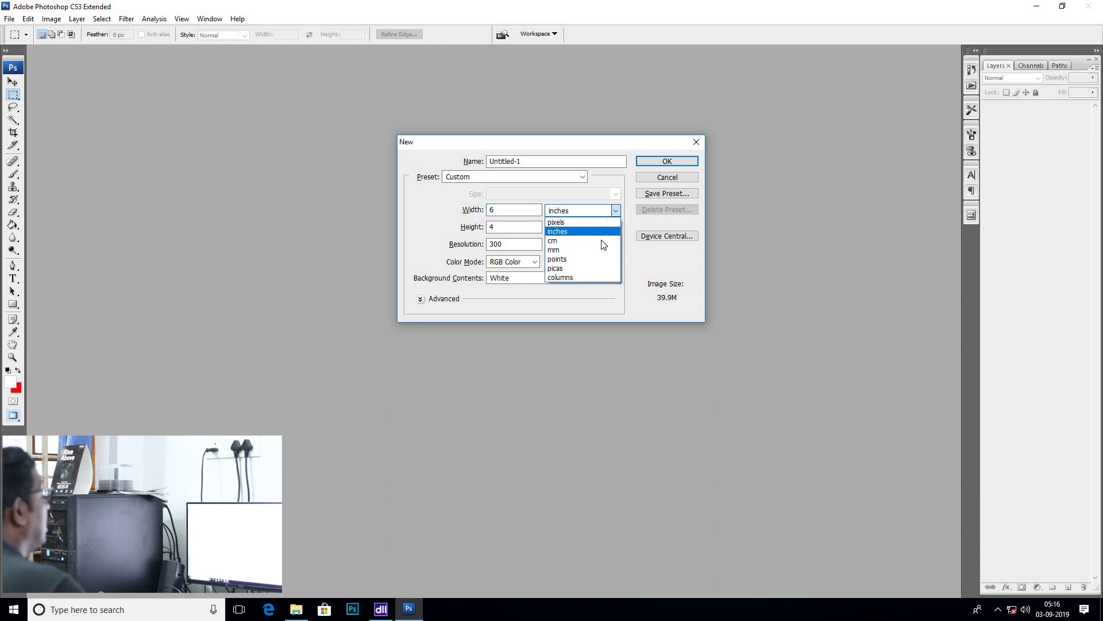
left_click(616, 212)
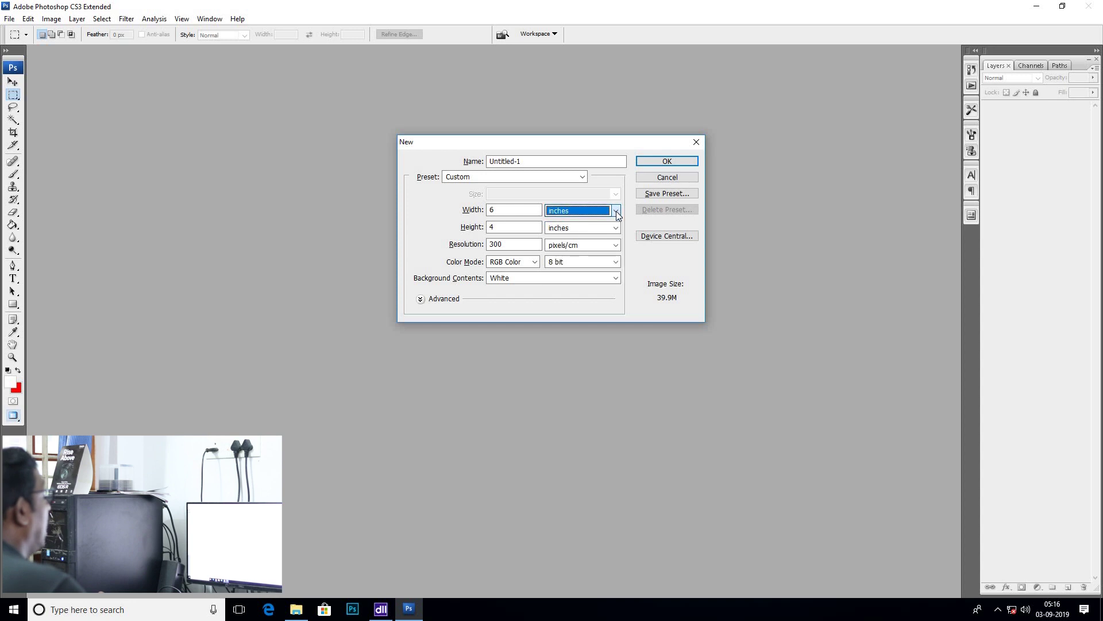
left_click(526, 227)
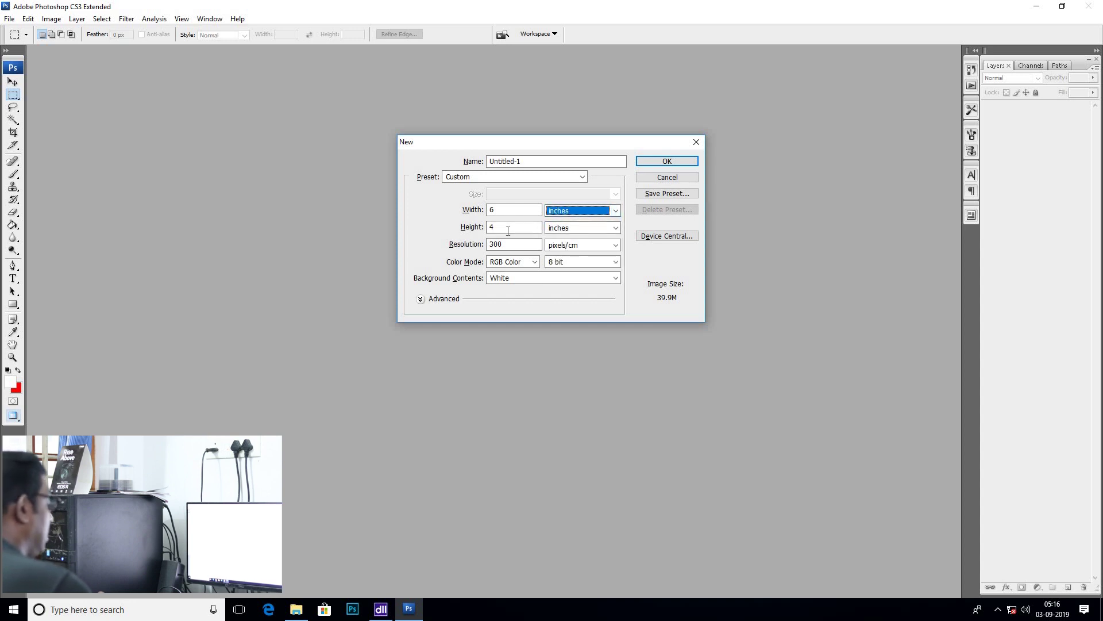
key("Tab")
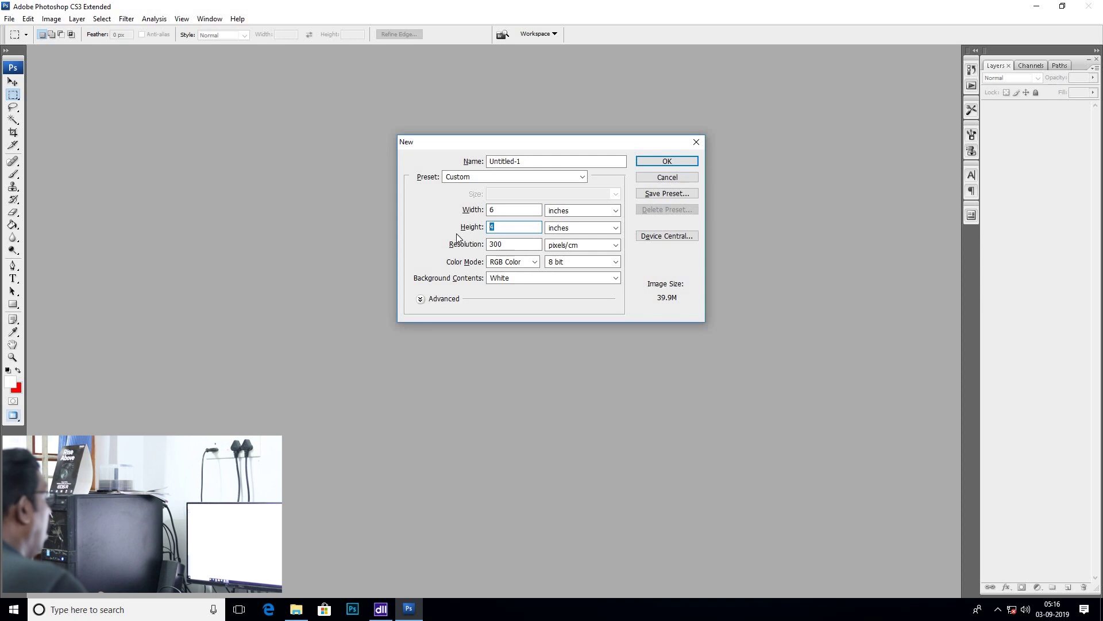
type("4")
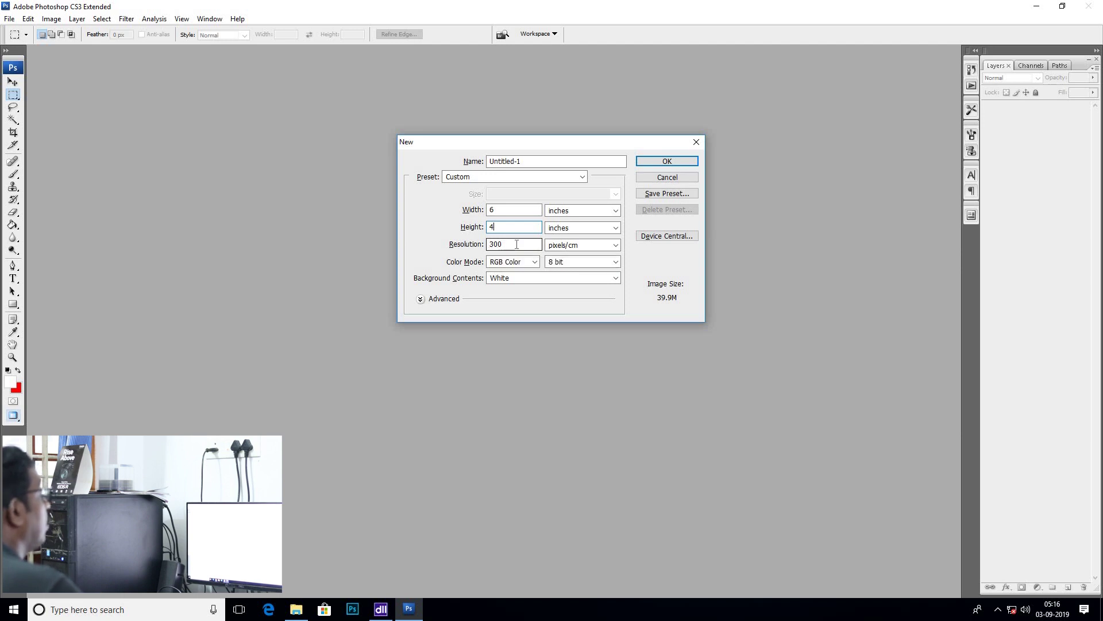
left_click(614, 246)
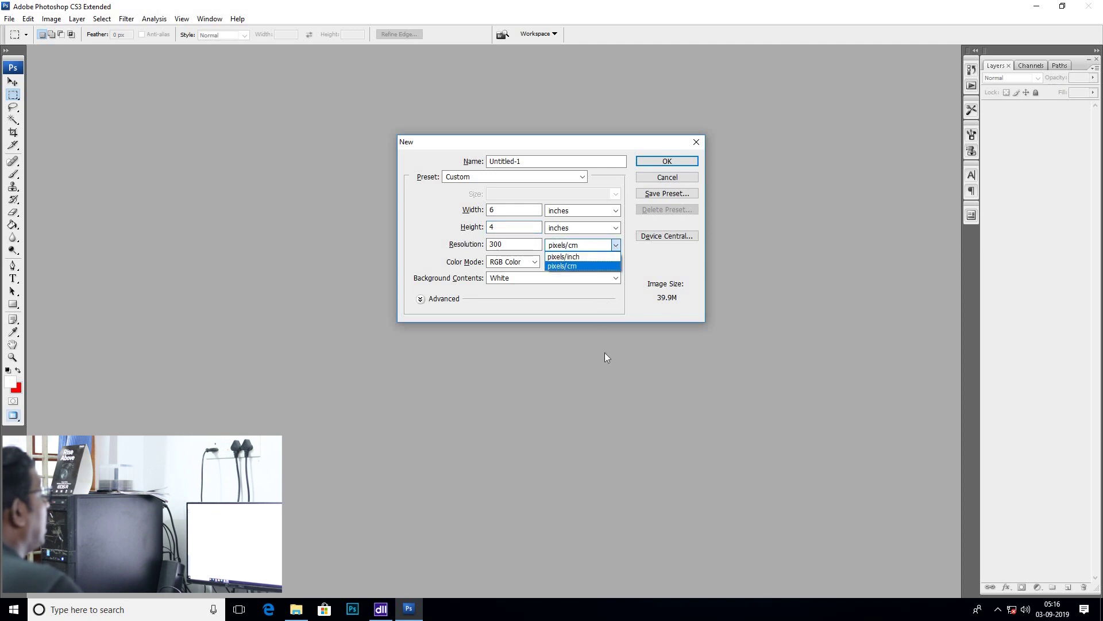
left_click(526, 316)
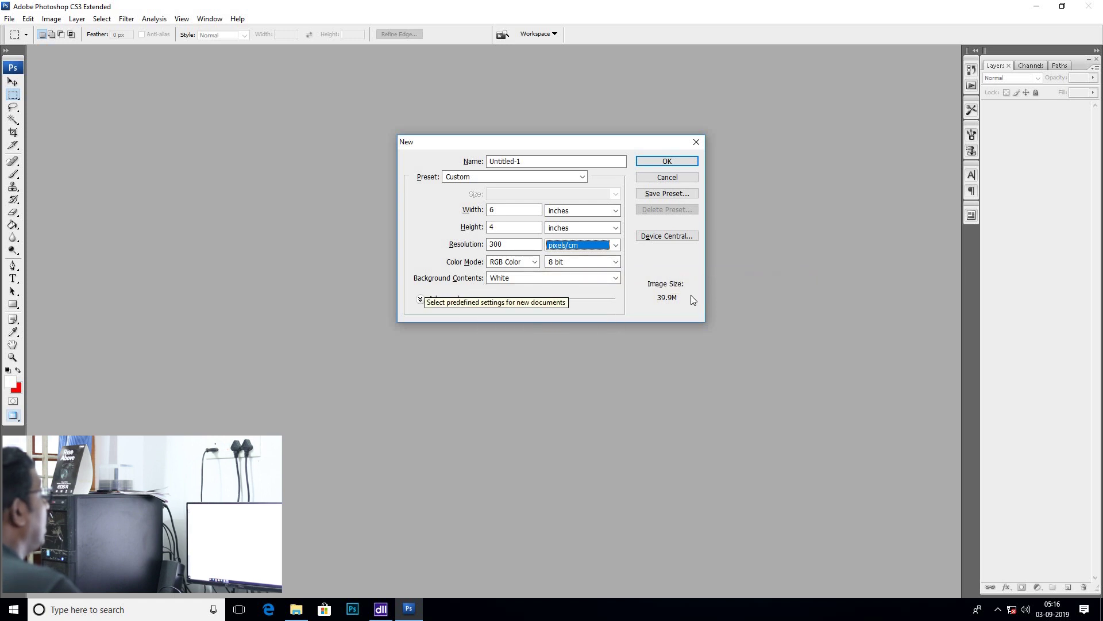
left_click(615, 278)
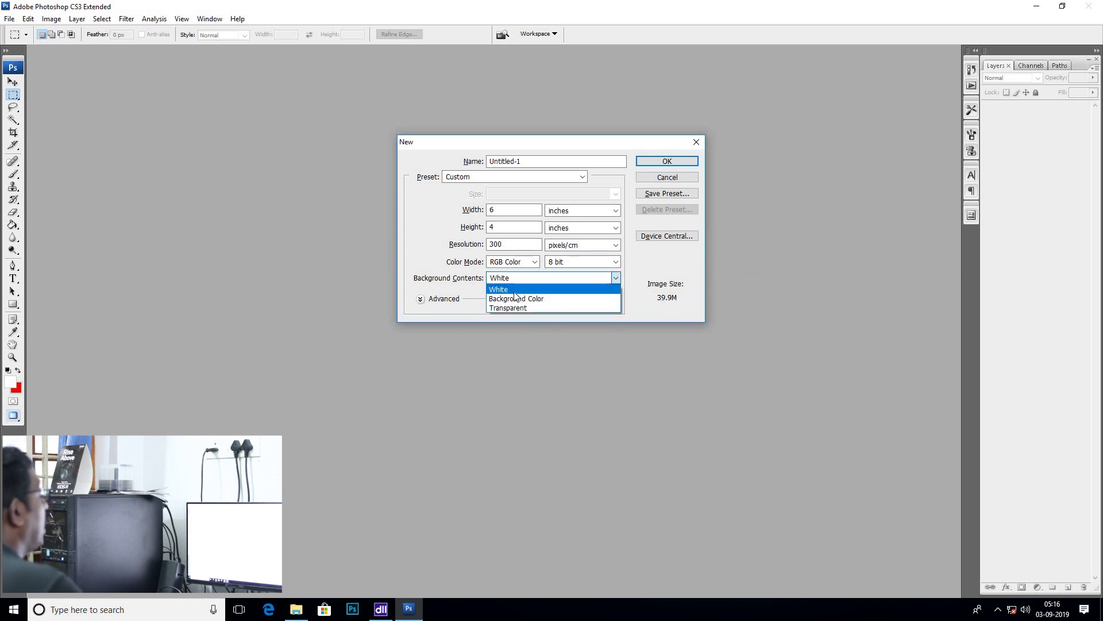
left_click(517, 295)
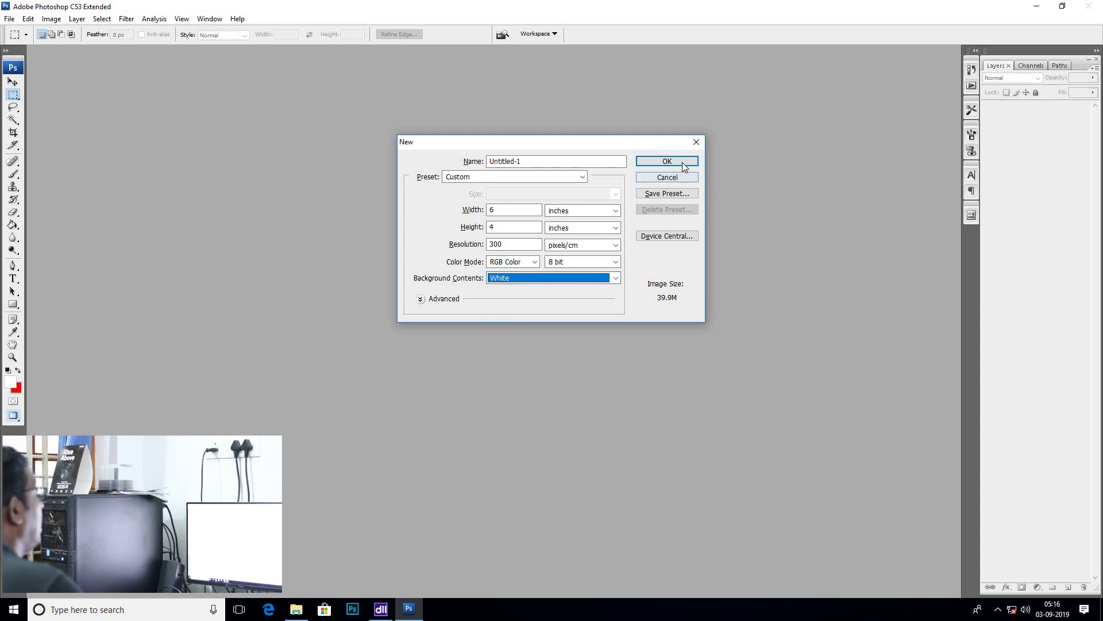
key("Return")
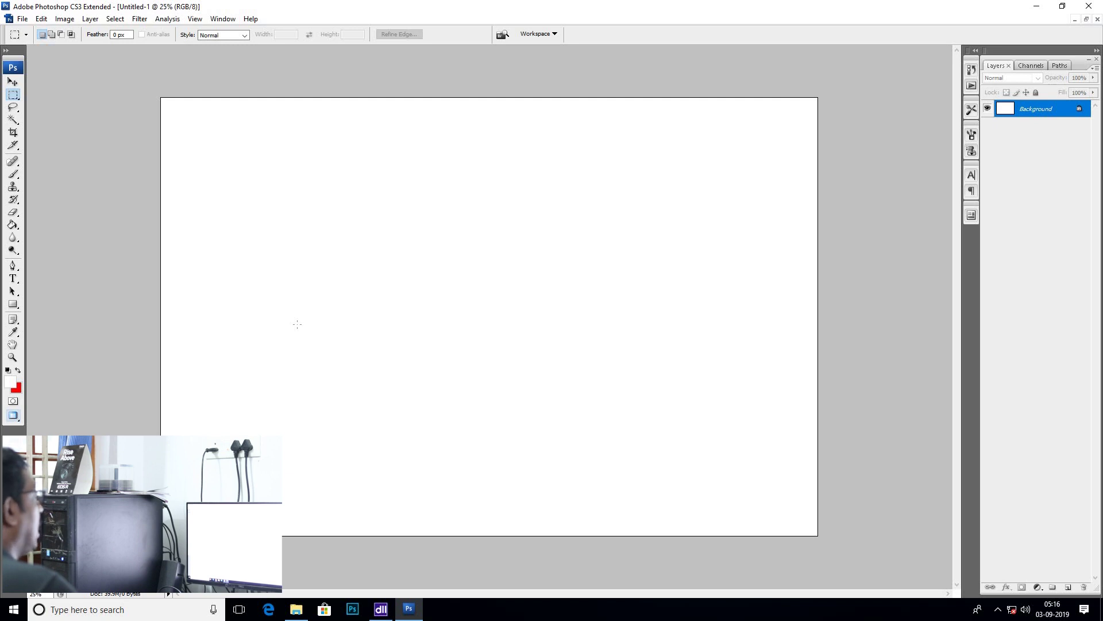
- Type the card owner's name on a new text layer and drag it into the upper middle
left_click(13, 279)
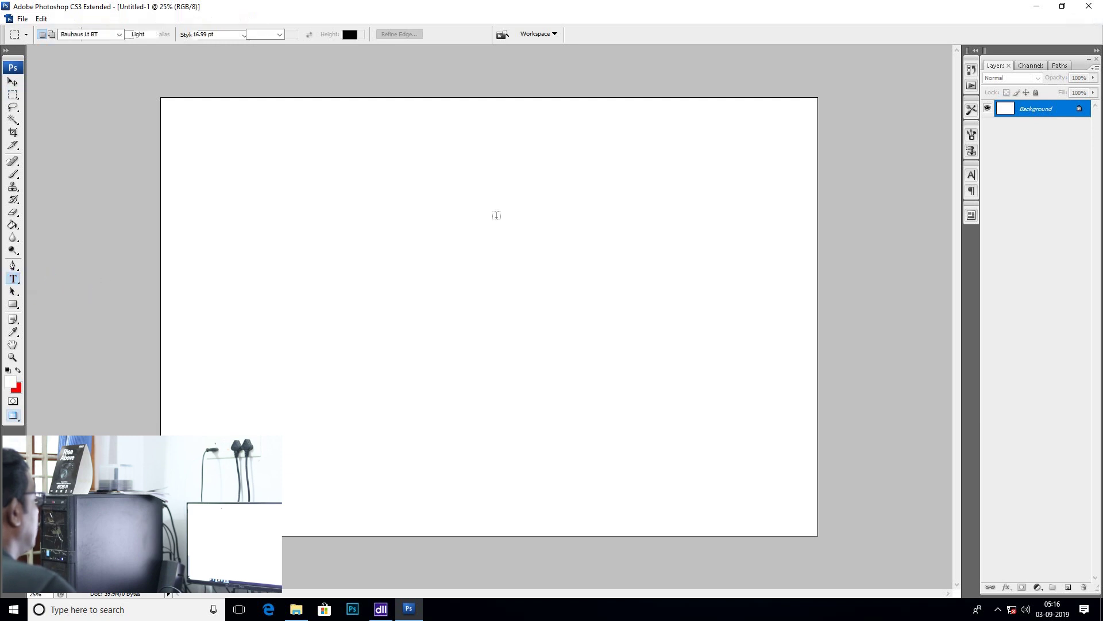
left_click(324, 217)
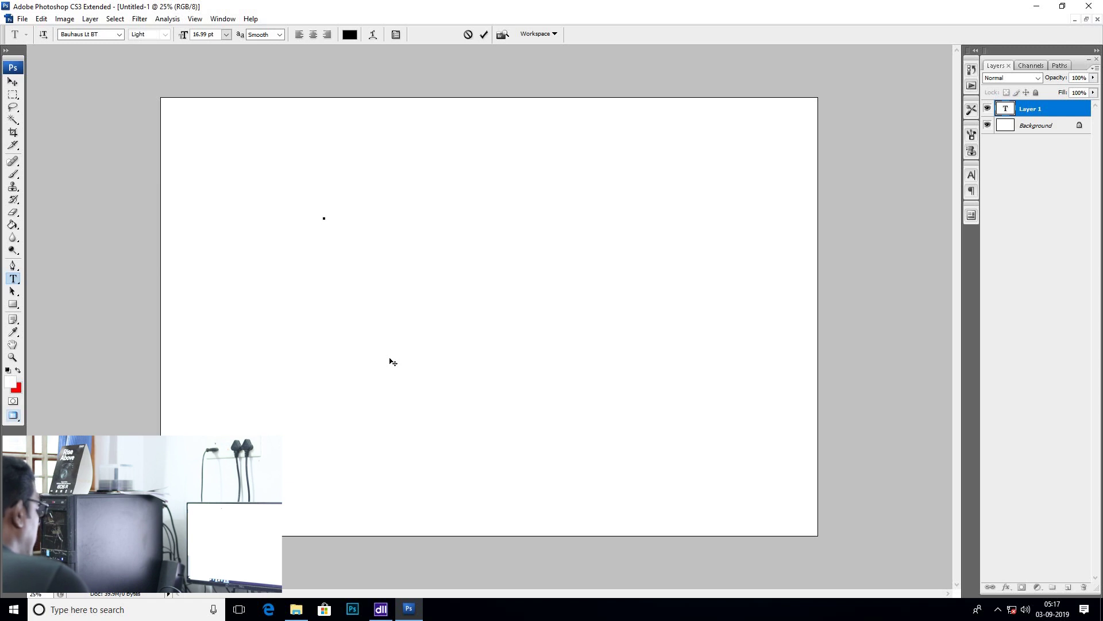
type("BAB")
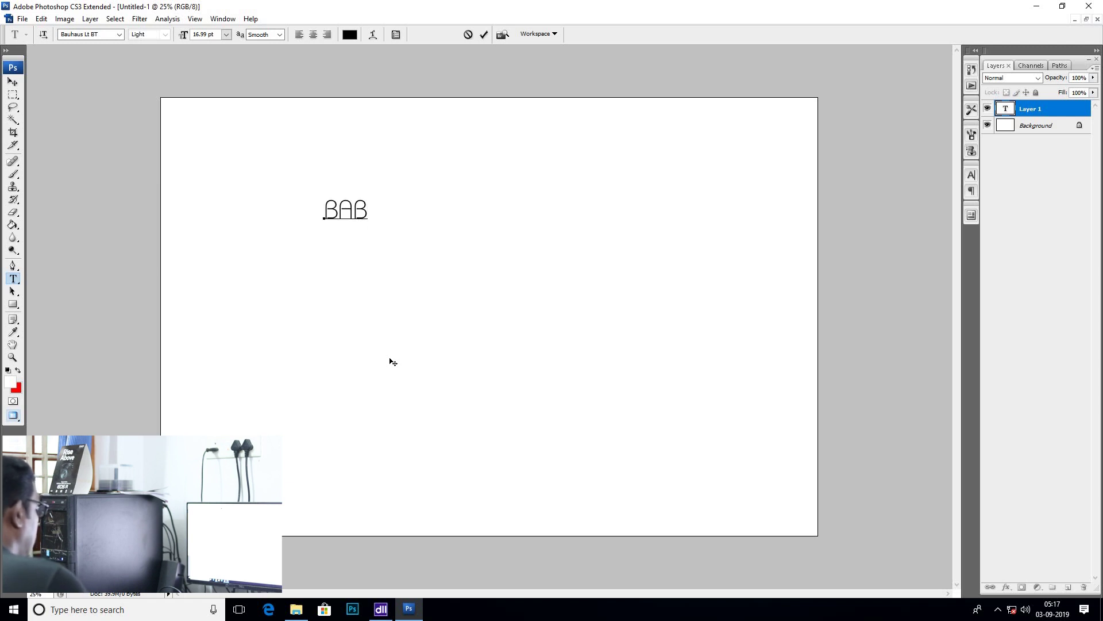
type("URAJA")
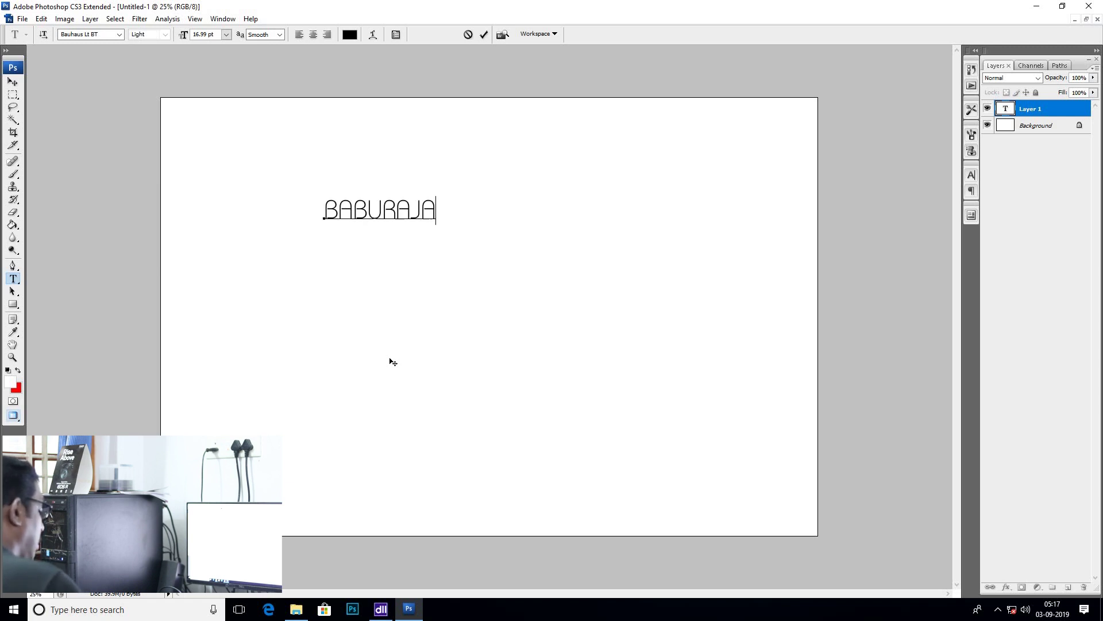
type("N")
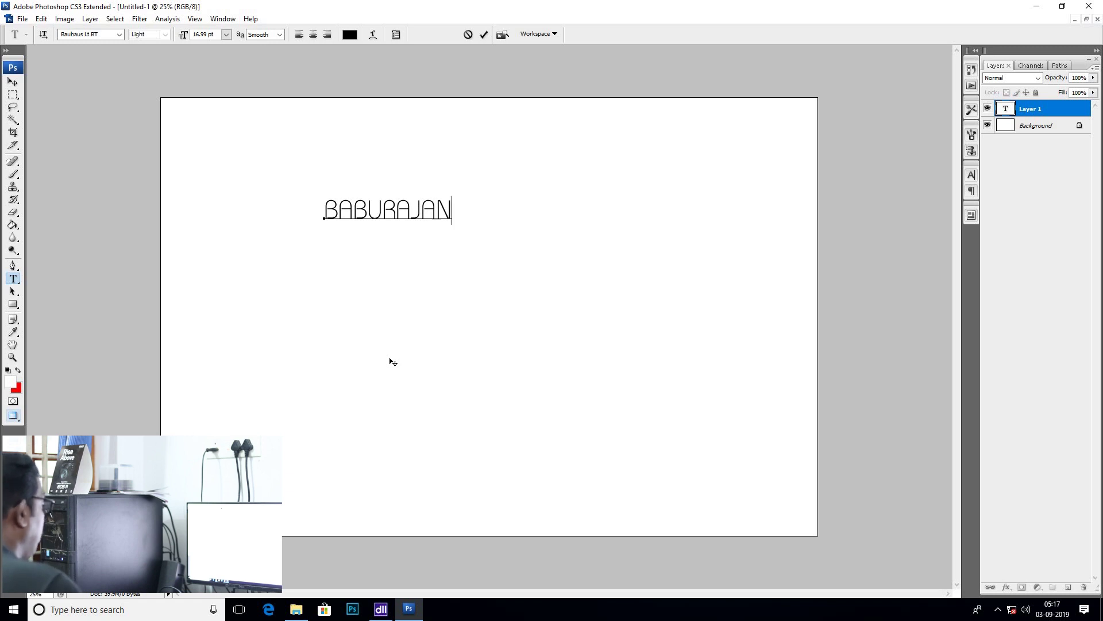
type(".M")
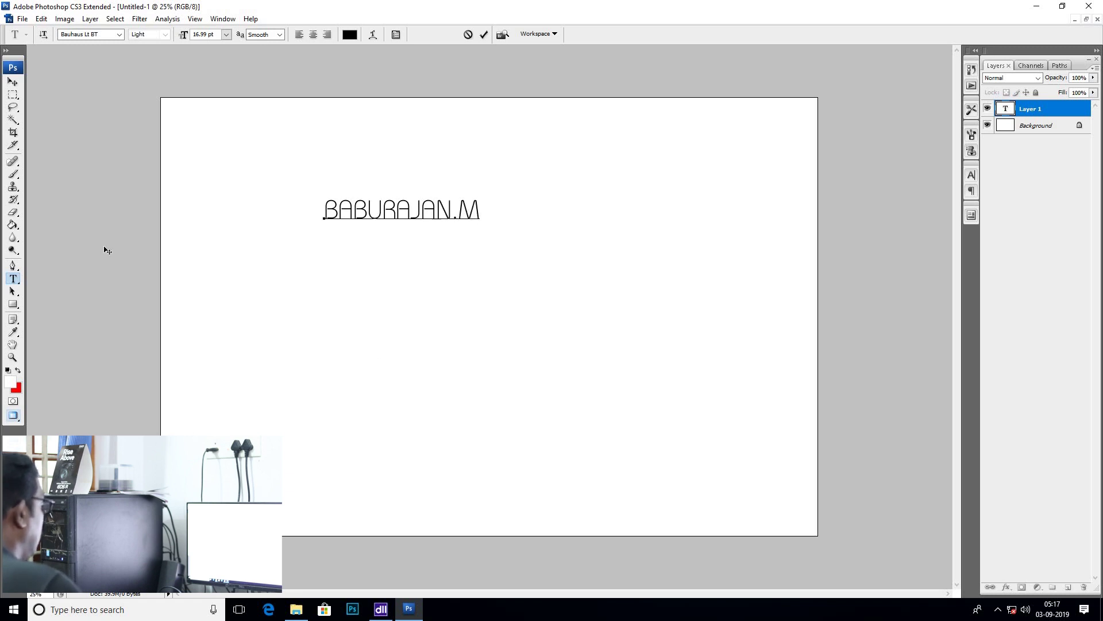
left_click(13, 82)
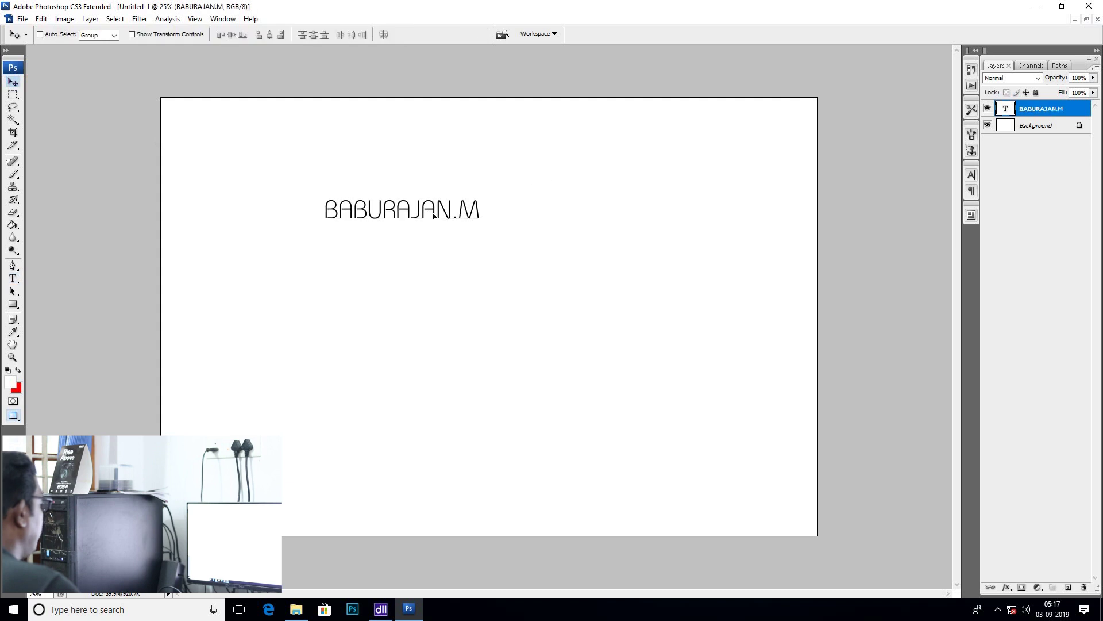
left_click_drag(497, 231, 547, 247)
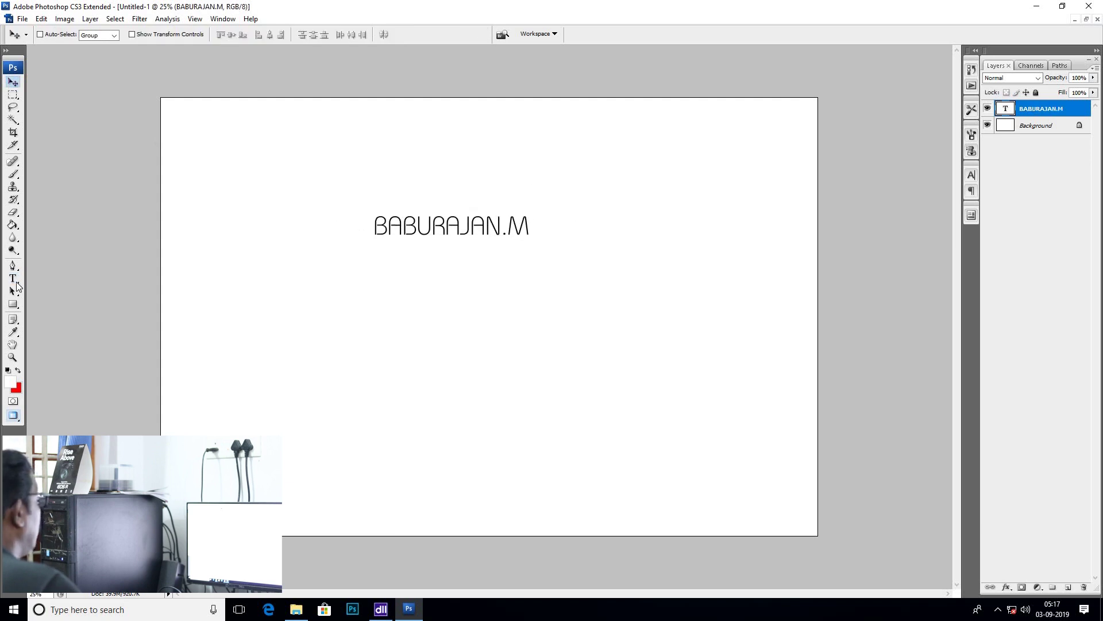
- Set the name text in the Bebas font at 36 pt
left_click(13, 279)
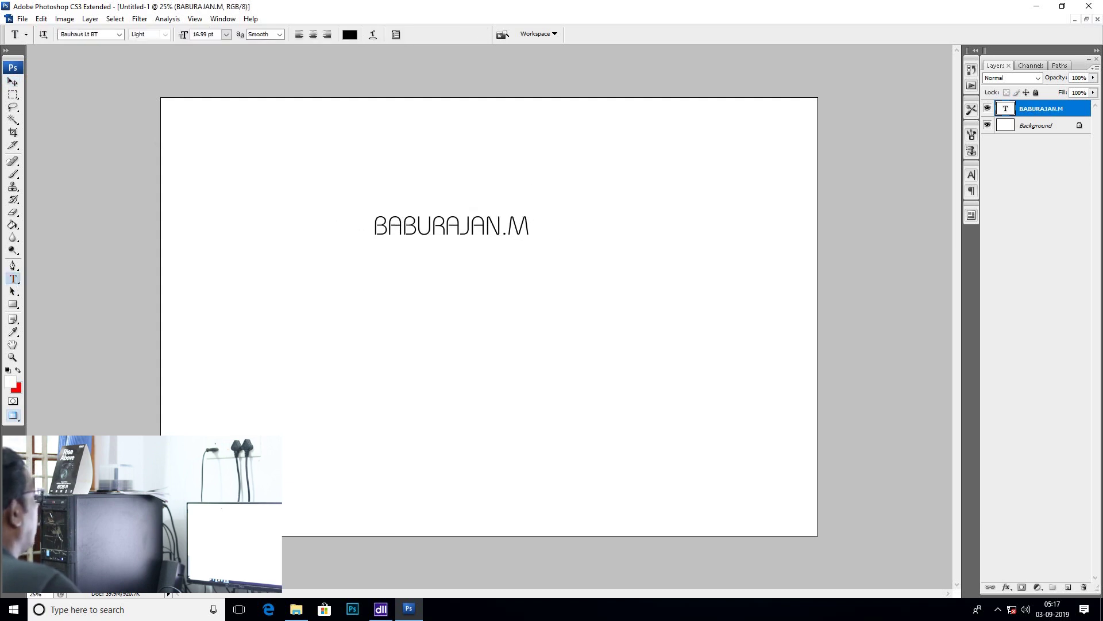
left_click(119, 34)
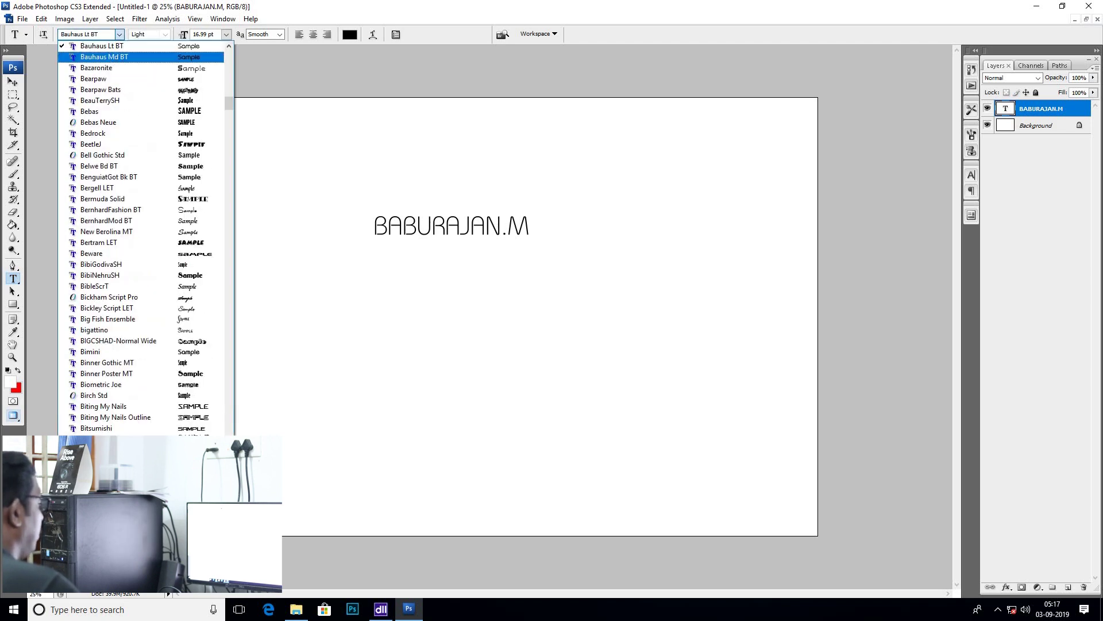
left_click(111, 55)
key("Down")
key("Down")
key("Down")
key("Down")
key("Down")
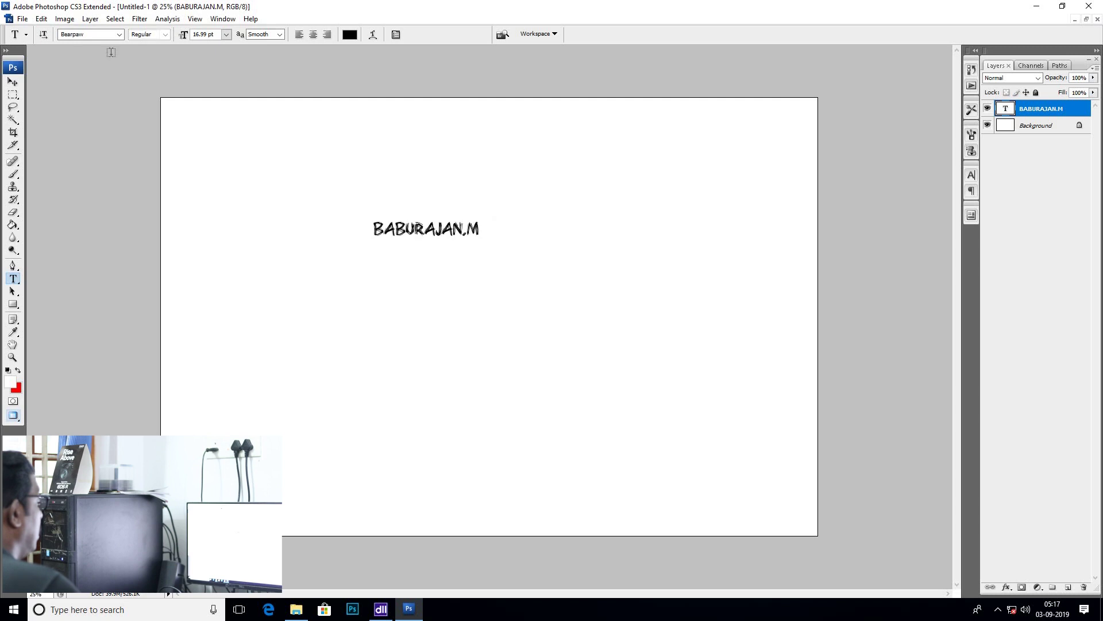
key("Down")
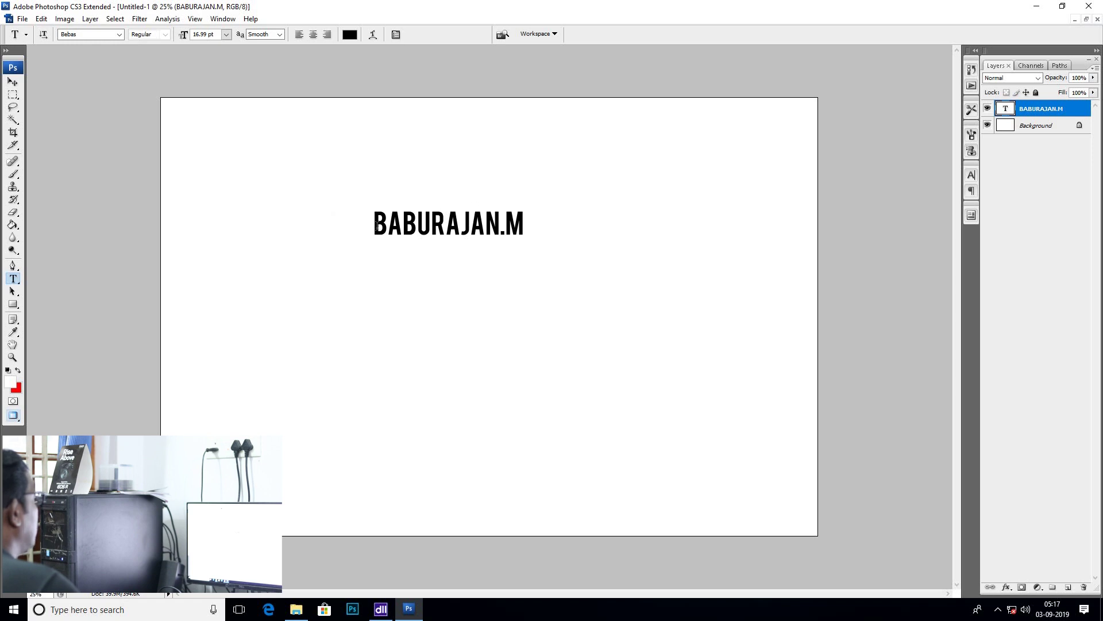
left_click(226, 35)
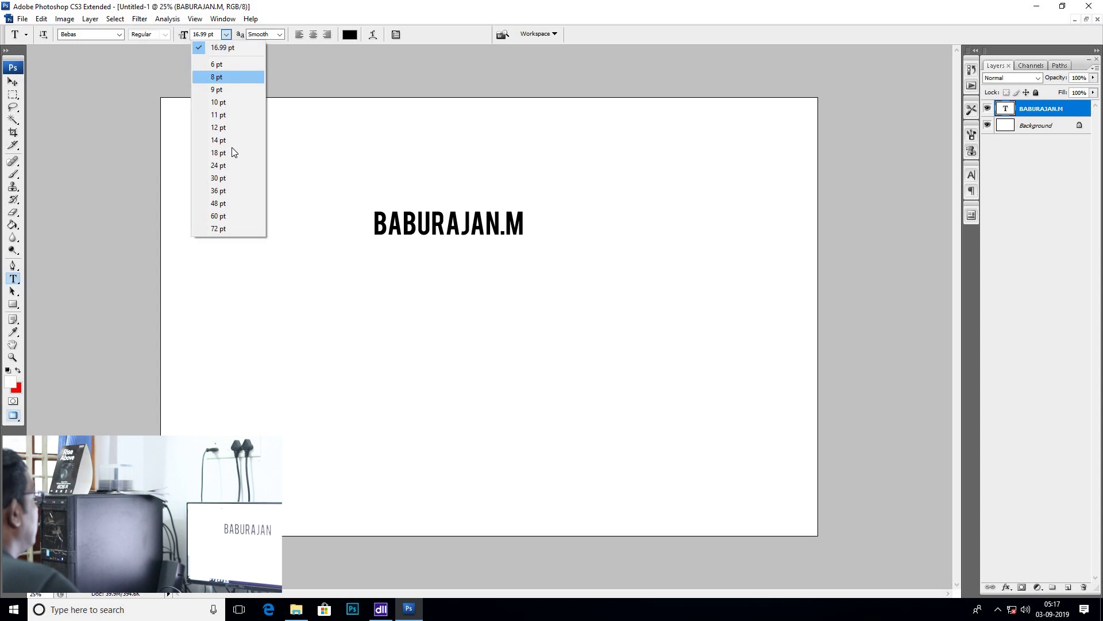
left_click(224, 215)
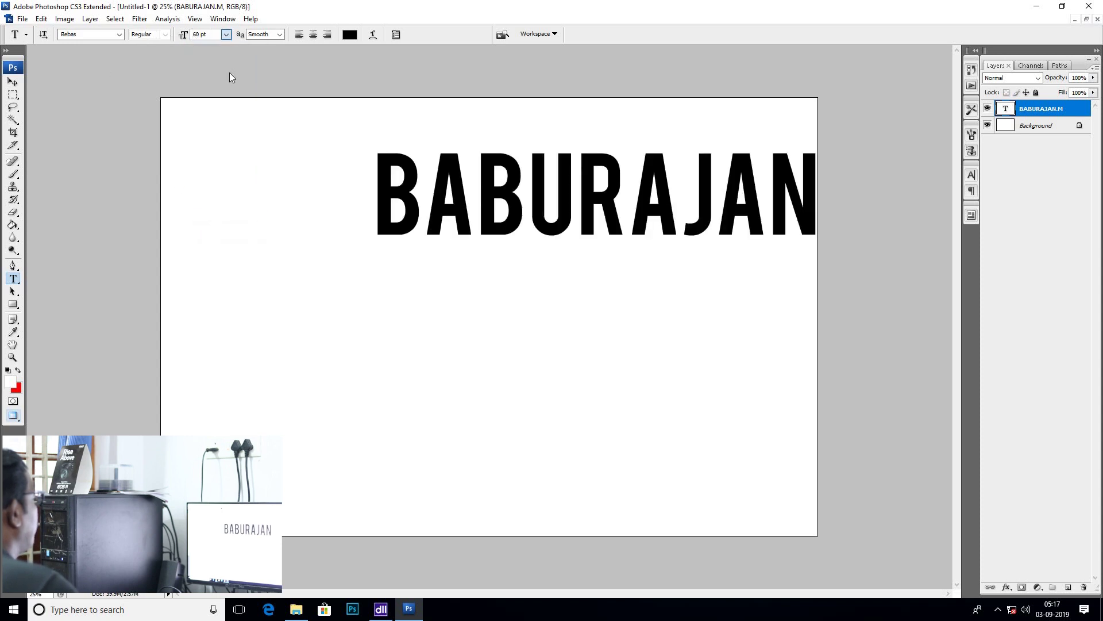
left_click(227, 35)
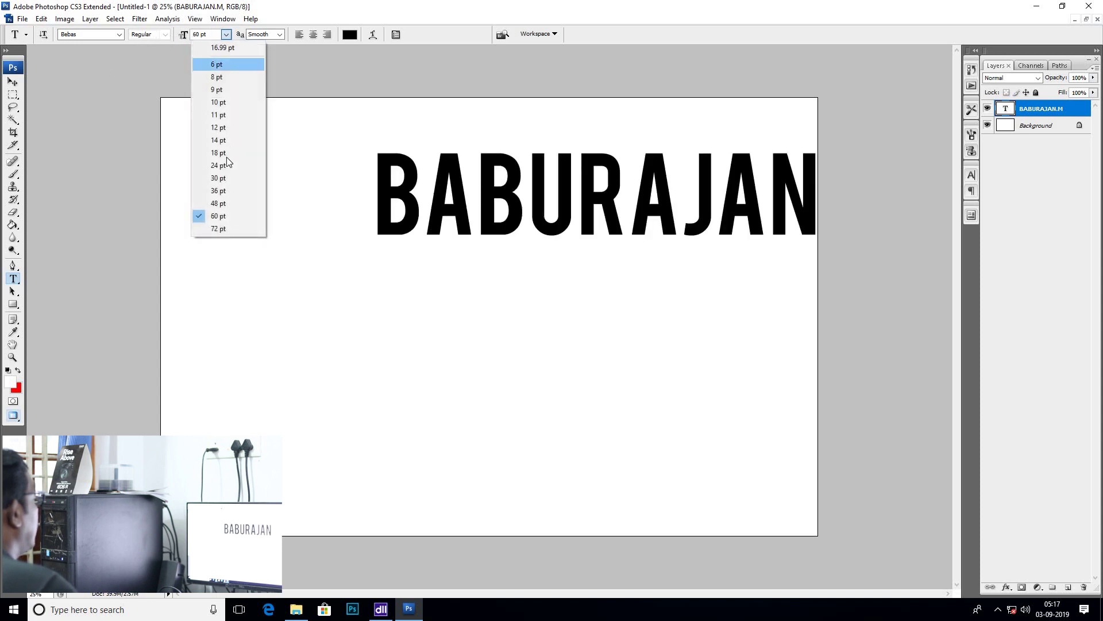
left_click(224, 190)
- Select the name text layer and drag it left and down onto the card
left_click(17, 85)
right_click(550, 222)
left_click(565, 242)
right_click(551, 223)
left_click(569, 230)
left_click_drag(580, 202, 524, 215)
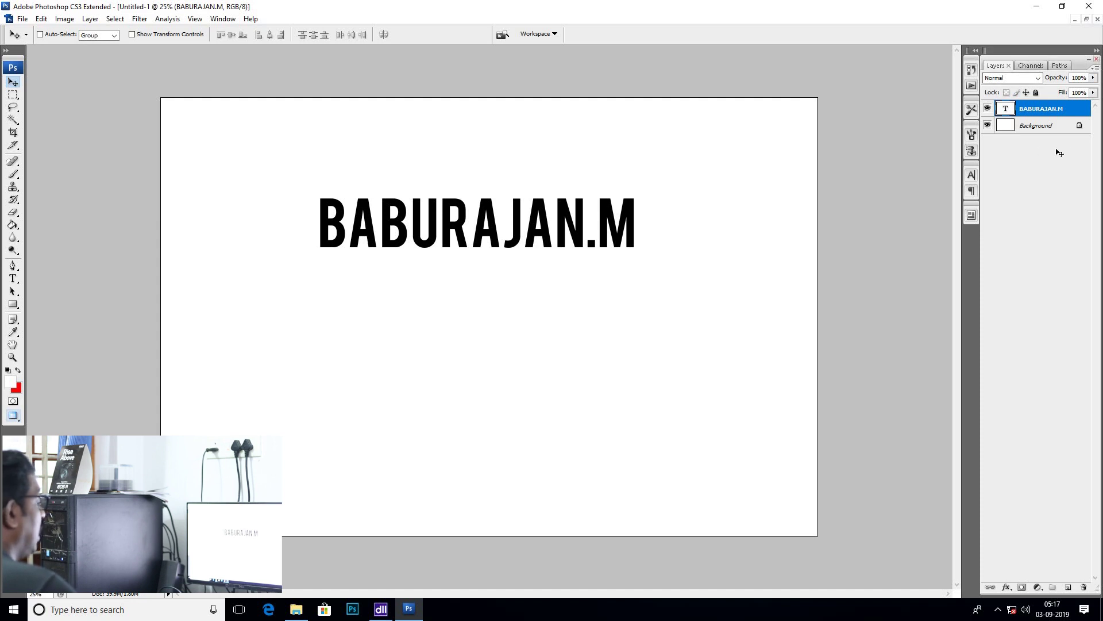
- Hide and restore the side panels and the Layers panel, then nudge the name slightly left
key("F7")
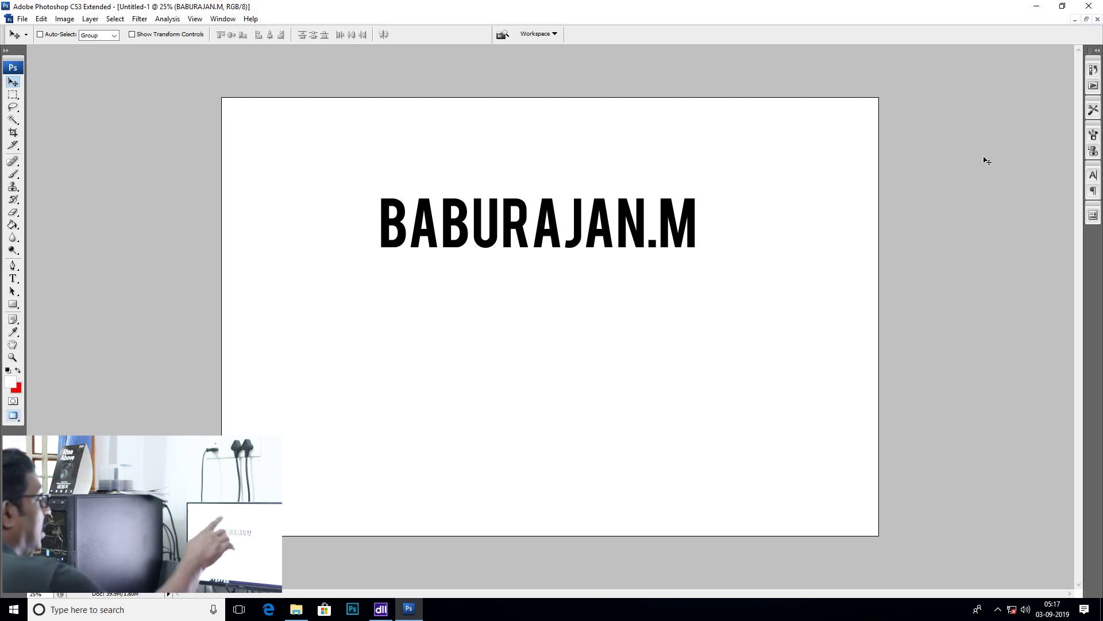
key("F7")
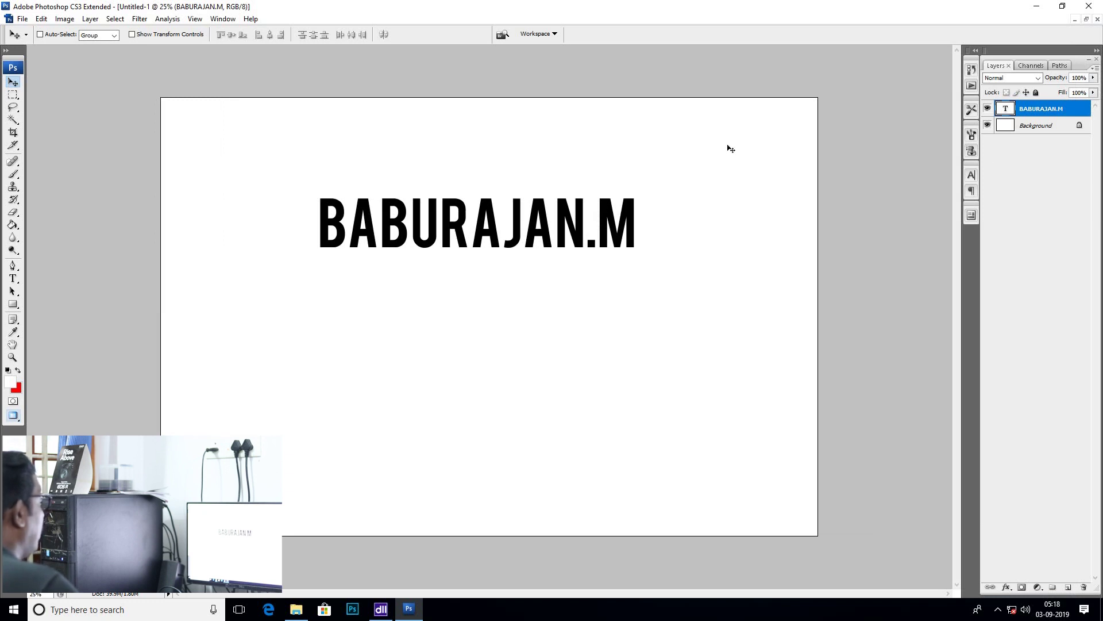
left_click(221, 20)
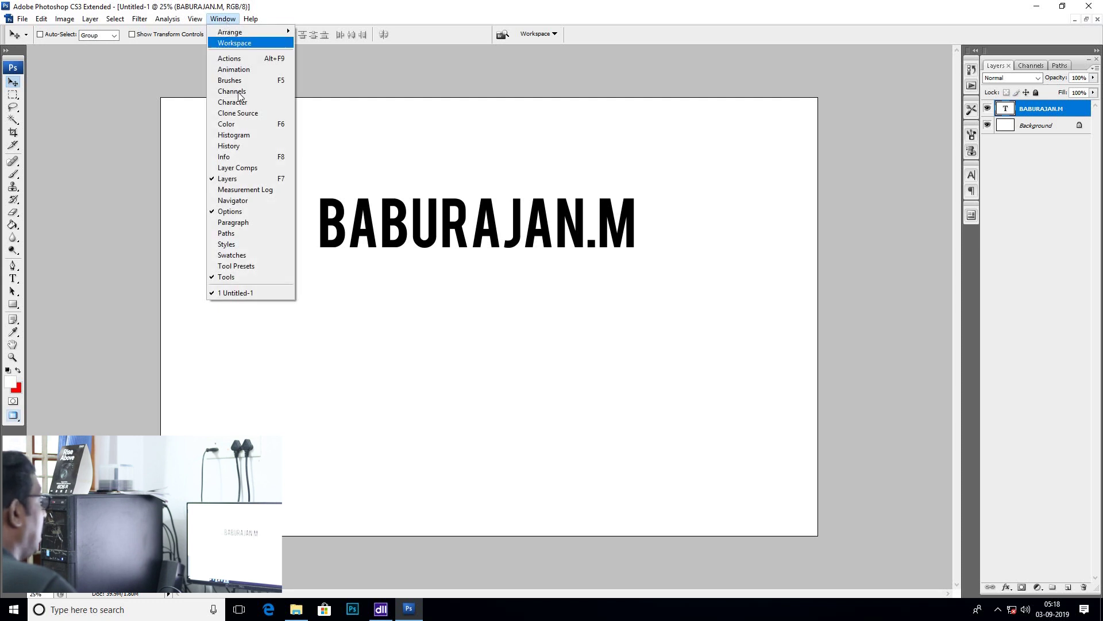
left_click(233, 179)
left_click(223, 19)
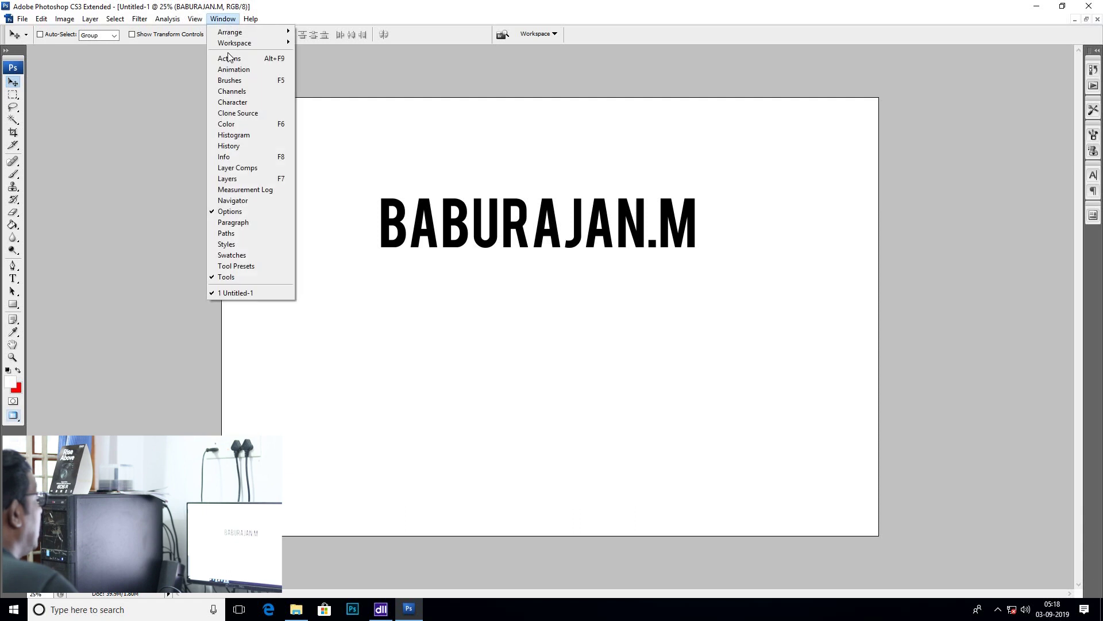
left_click(230, 179)
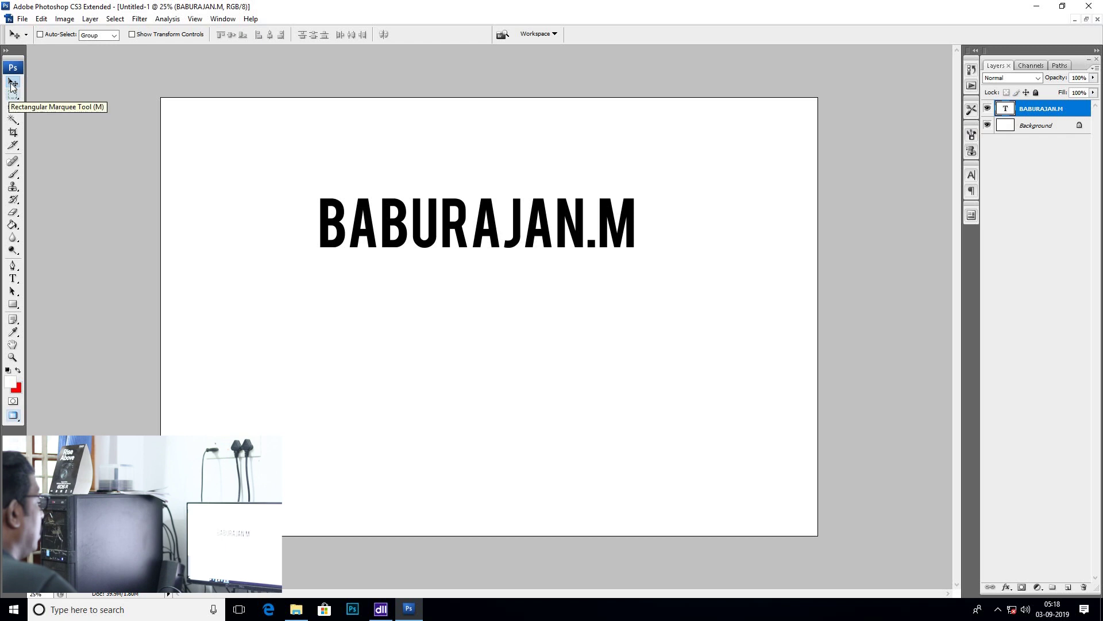
mouse_move(491, 201)
left_mouse_down()
mouse_move(473, 210)
mouse_move(491, 197)
mouse_move(481, 202)
left_mouse_up()
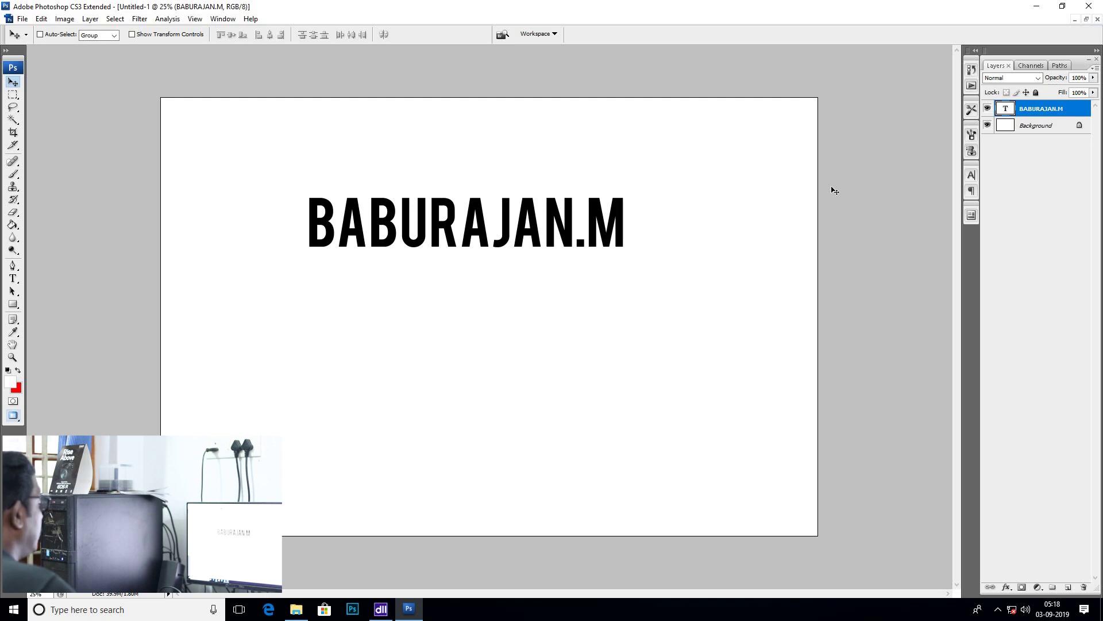
- Type 'C/O ABHIRAMICREATIONS' on a new text layer below the name, correcting typos
left_click(12, 279)
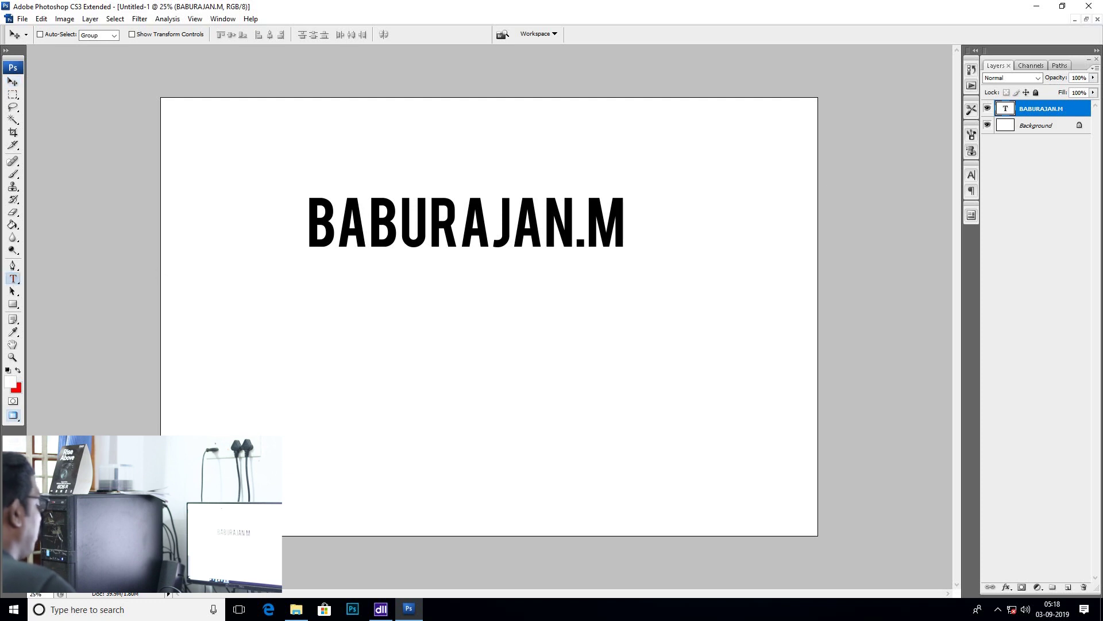
left_click(312, 316)
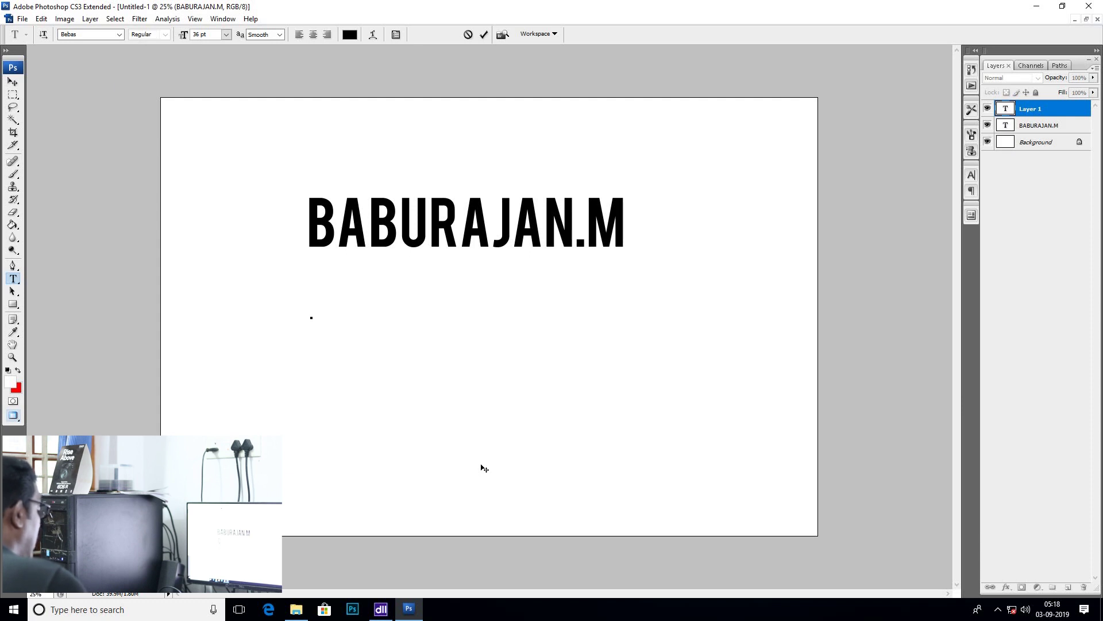
type("C/")
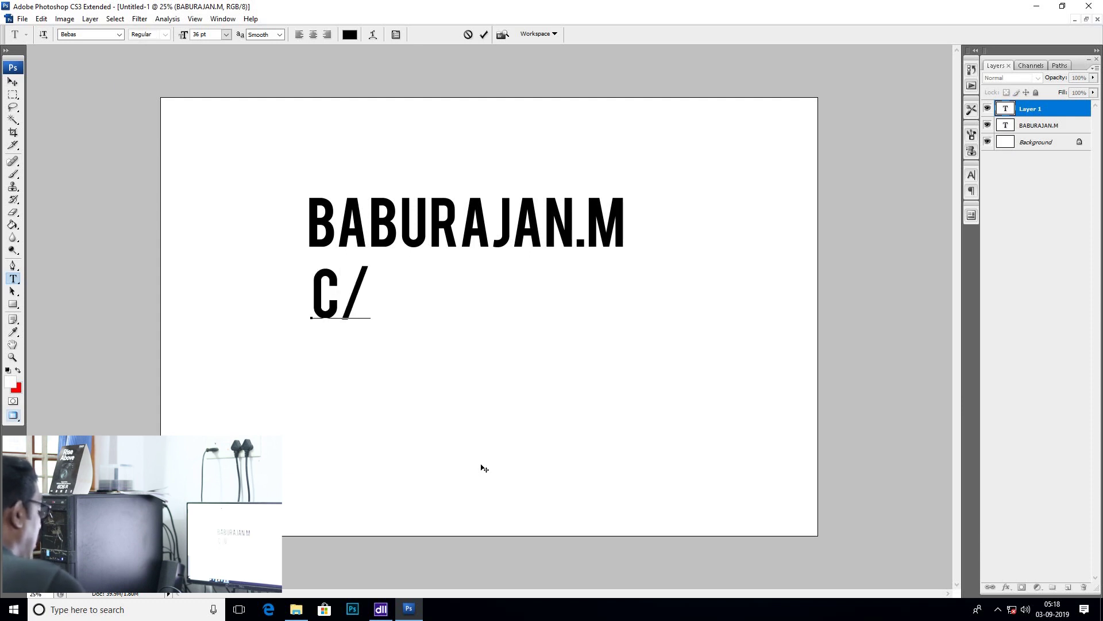
type("O")
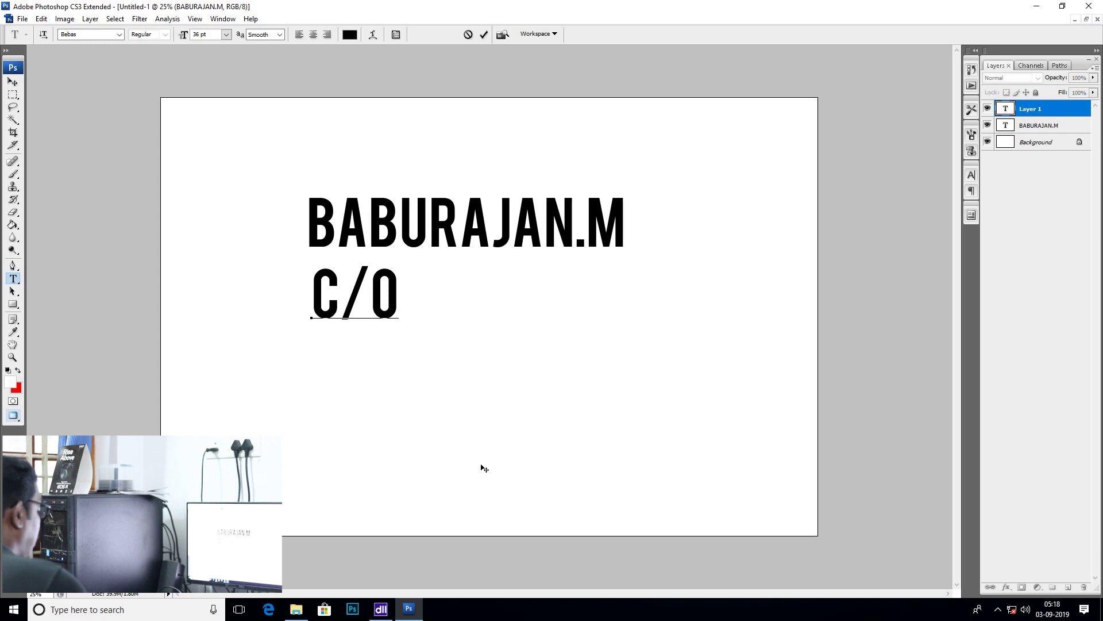
key("BackSpace")
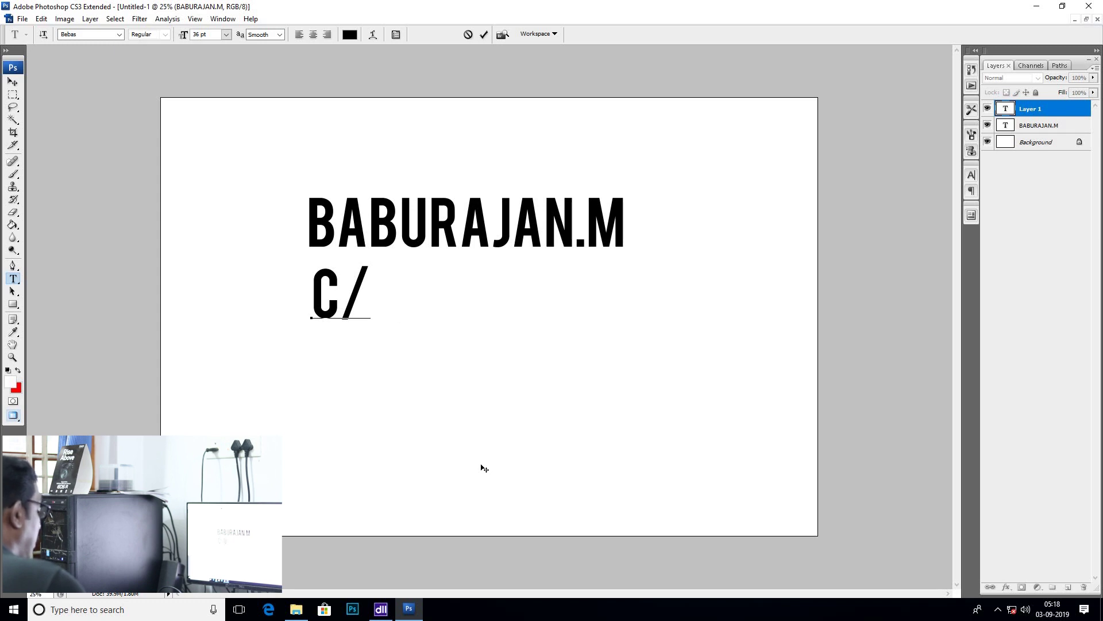
type("O")
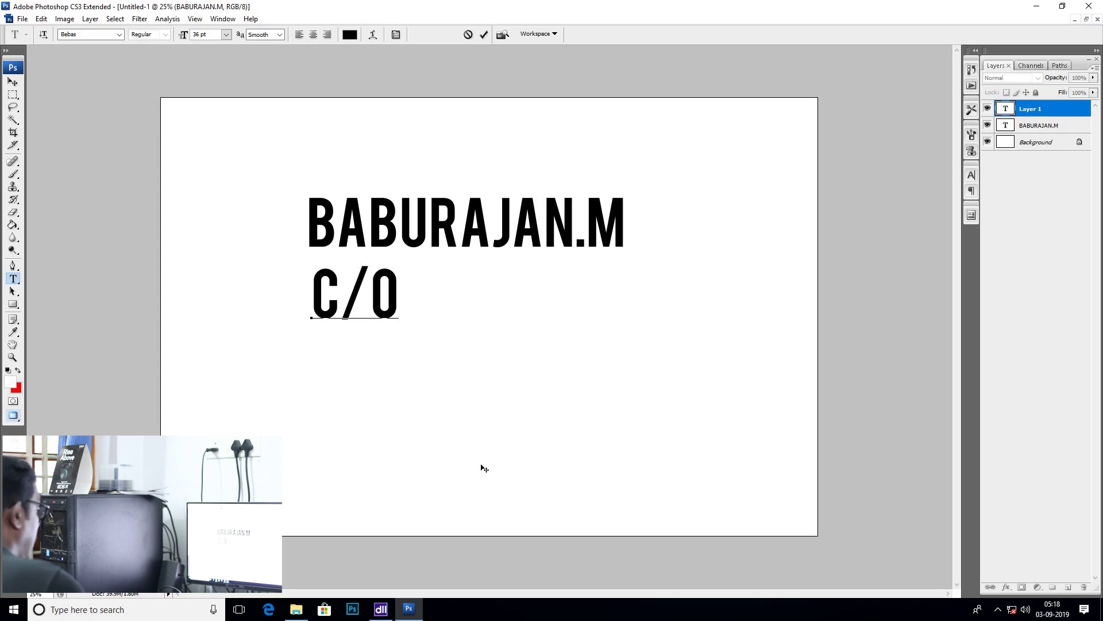
key("BackSpace")
type("O")
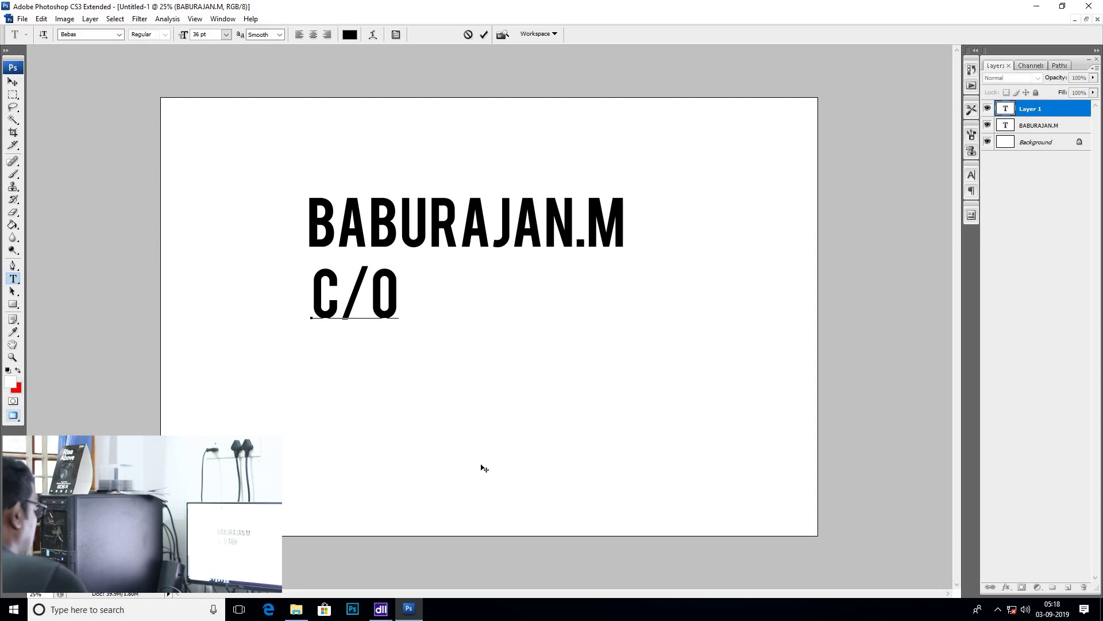
type("  ABH")
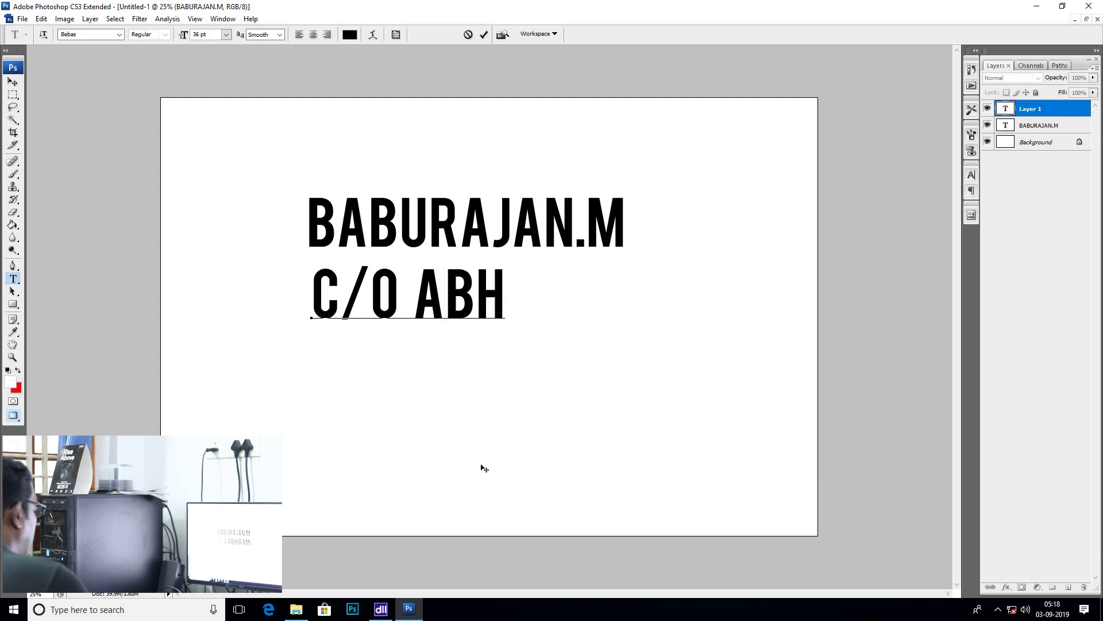
type("IRAM")
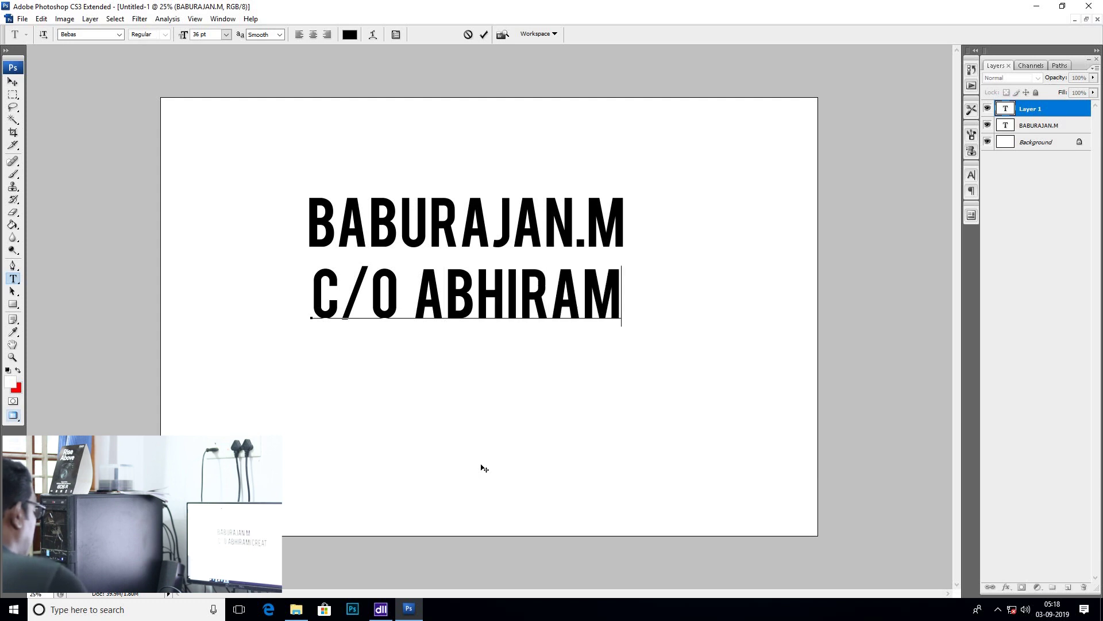
type("ICREAT")
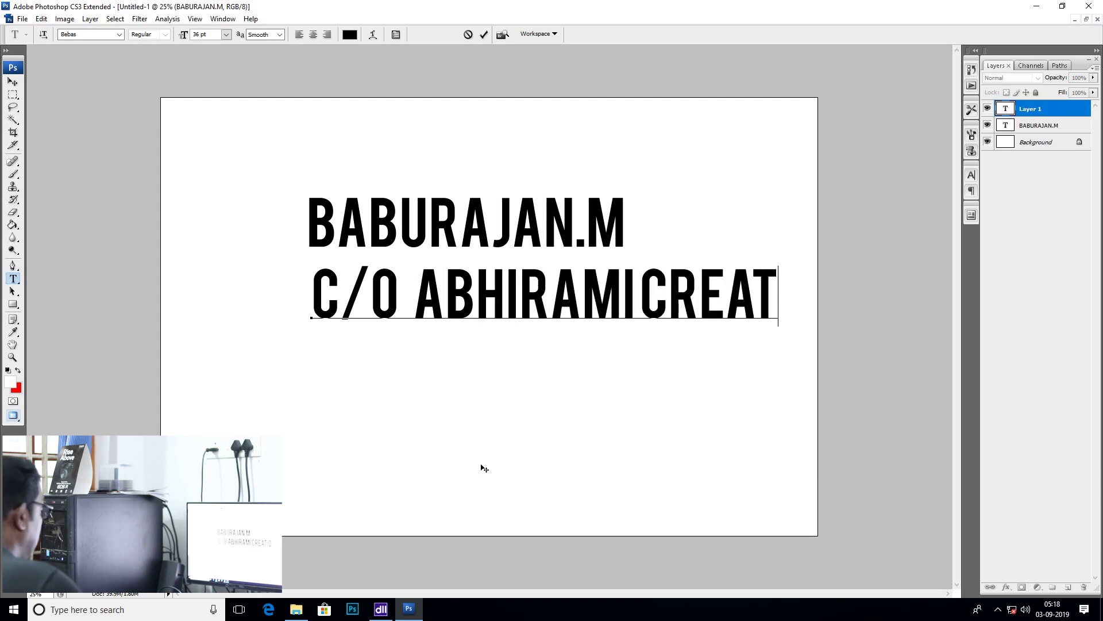
type("IONS")
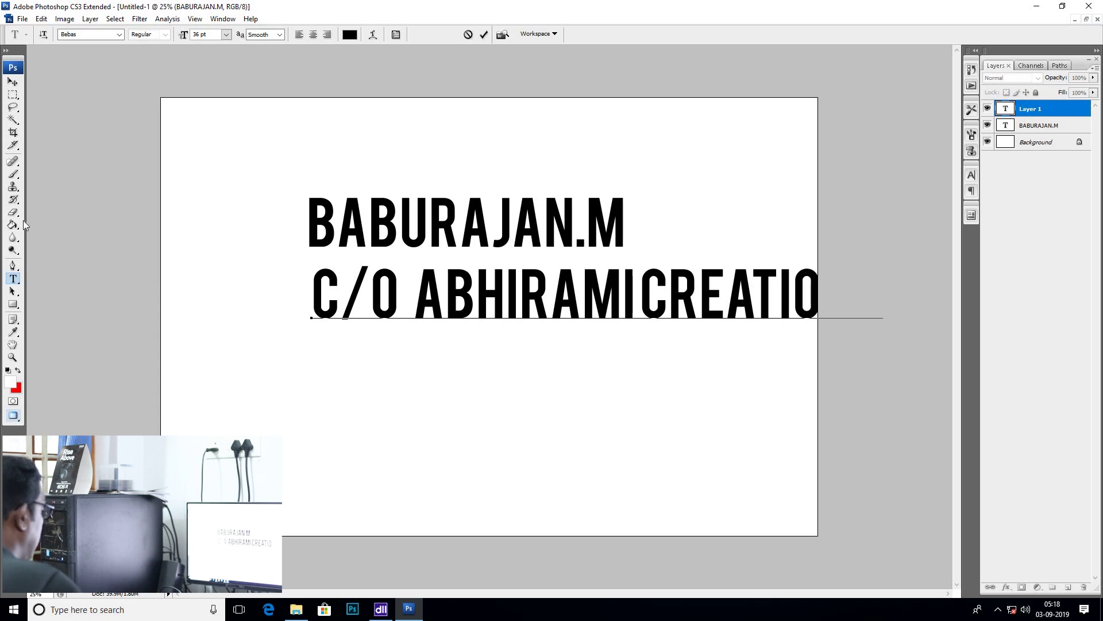
- Move the care-of line onto the card and set it in the Bergell LET script font
left_click(12, 81)
left_click_drag(692, 282, 545, 293)
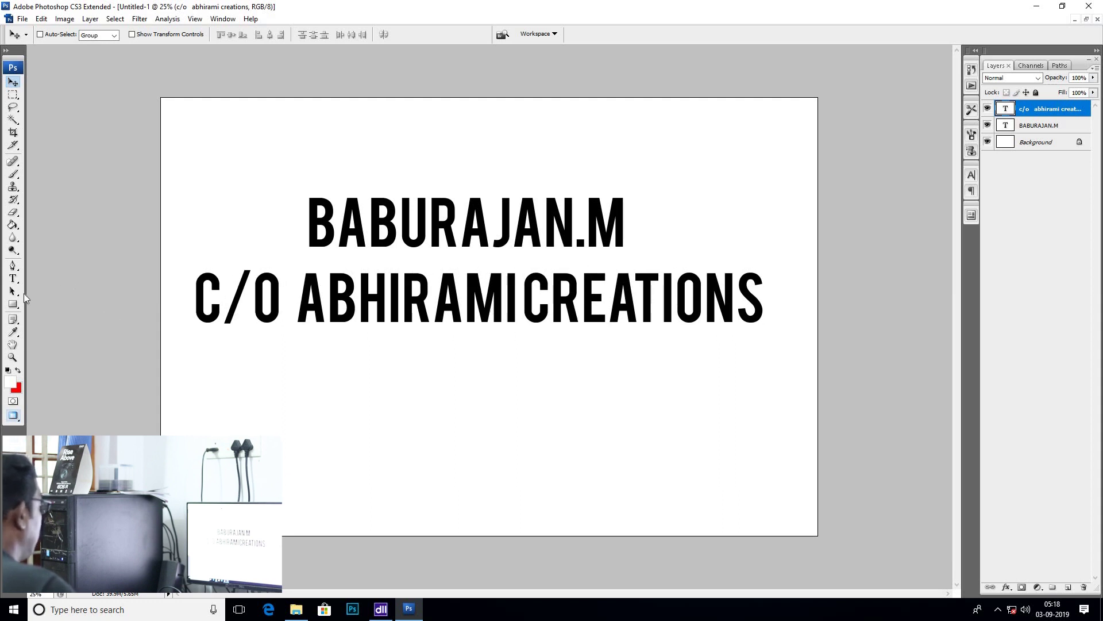
left_click(12, 278)
left_click(118, 36)
left_click(115, 56)
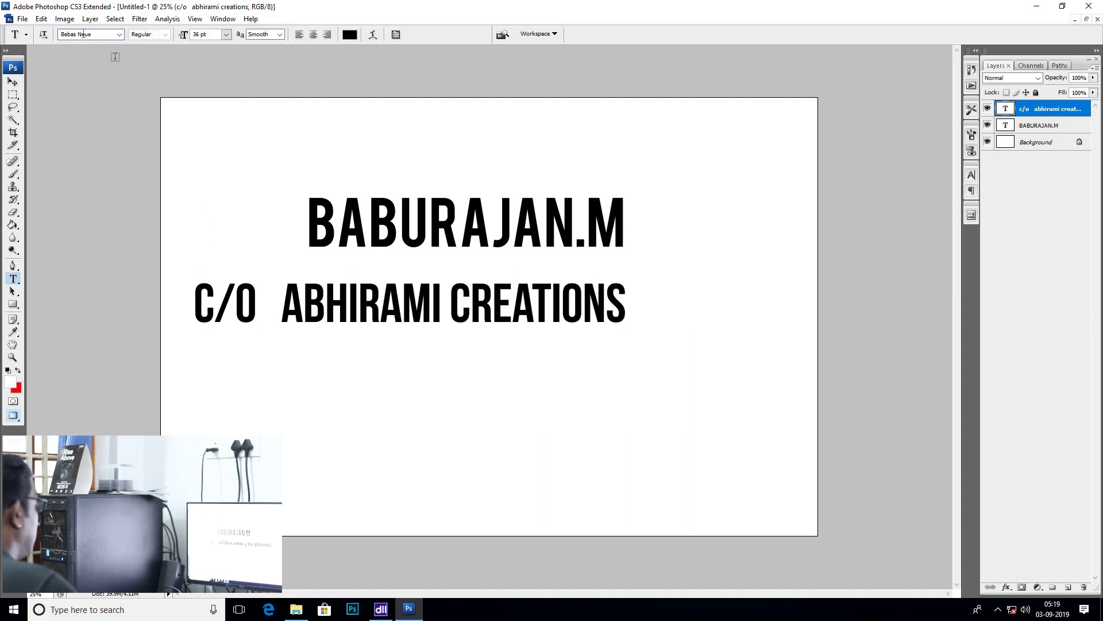
left_click(119, 34)
left_click(123, 83)
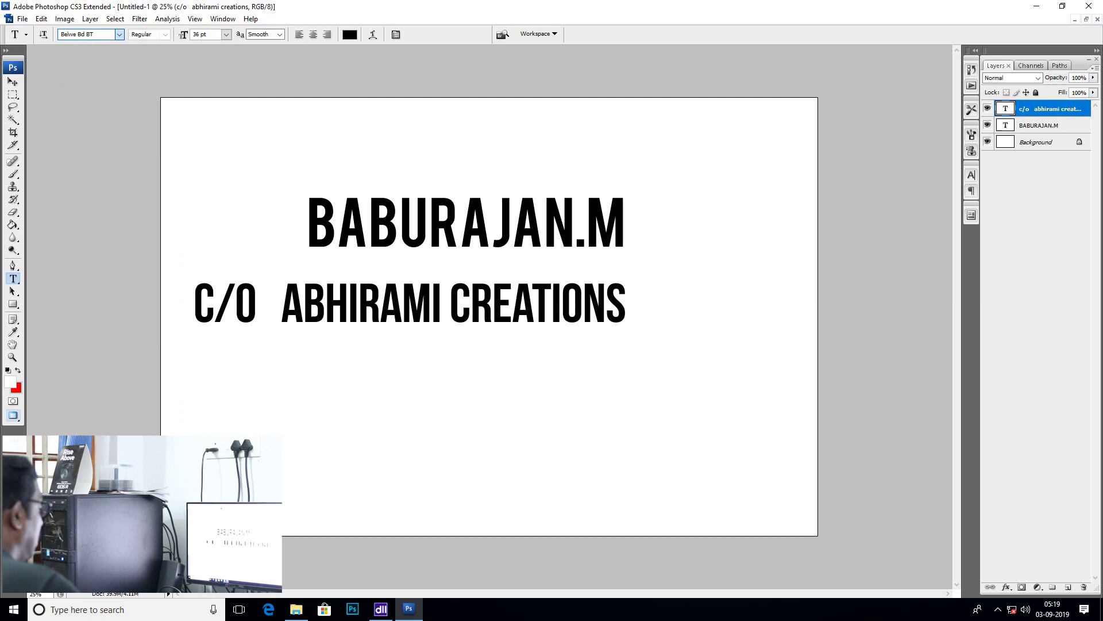
key("Down")
key("Down")
key("Down")
key("Up")
- Place the care-of line directly beneath the name
left_click(13, 82)
left_click_drag(431, 307, 496, 284)
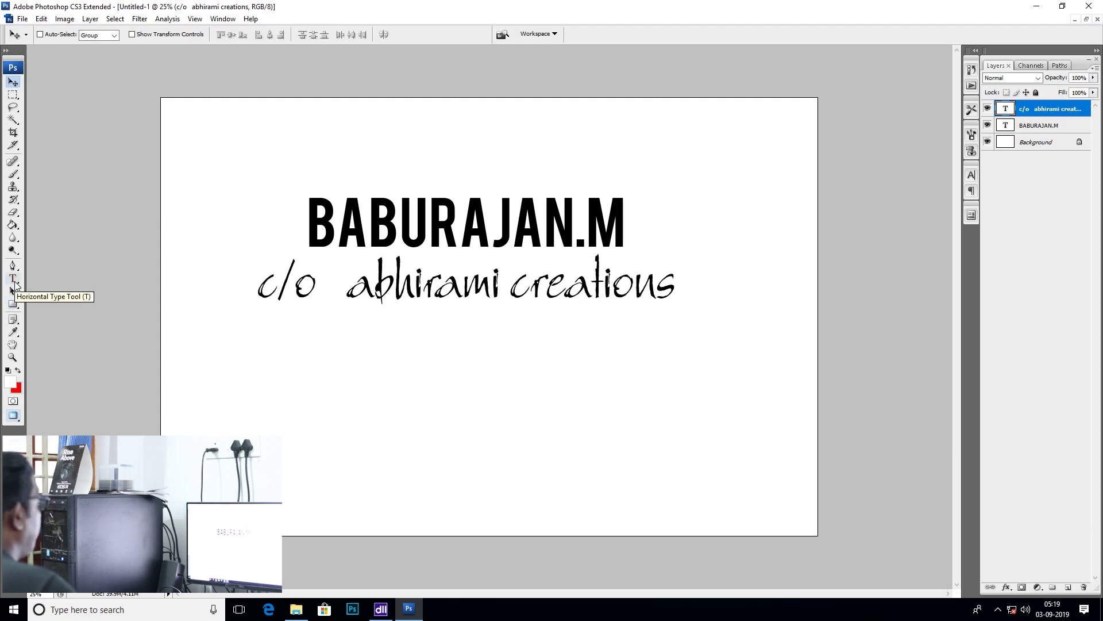
left_click(13, 279)
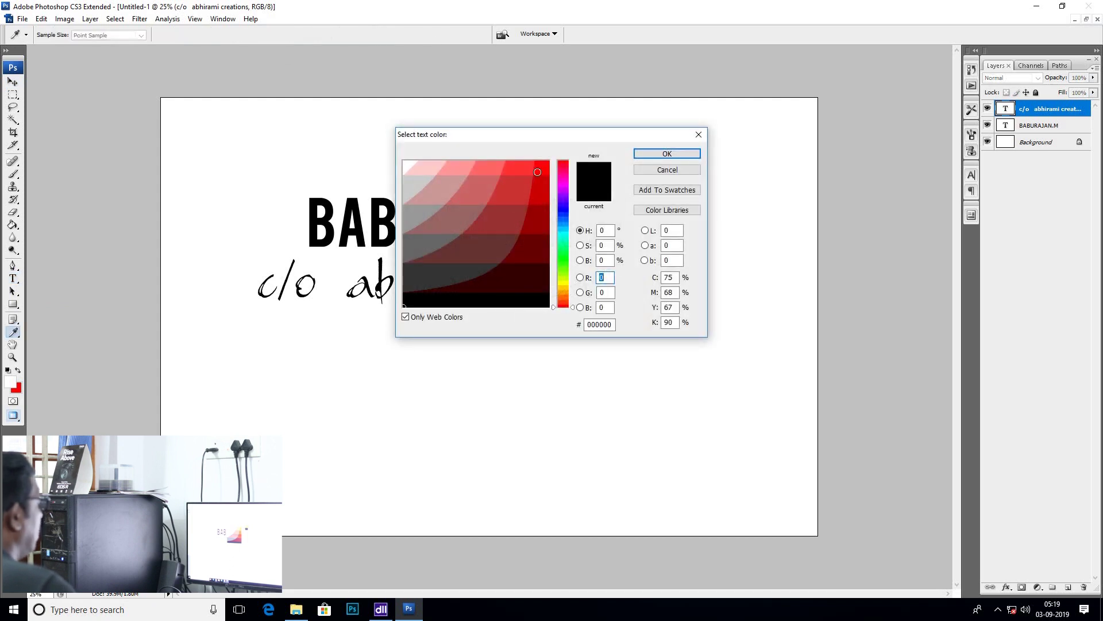
- Colour the care-of line red (ff0000) and shift it slightly left
left_click(540, 171)
left_click(667, 154)
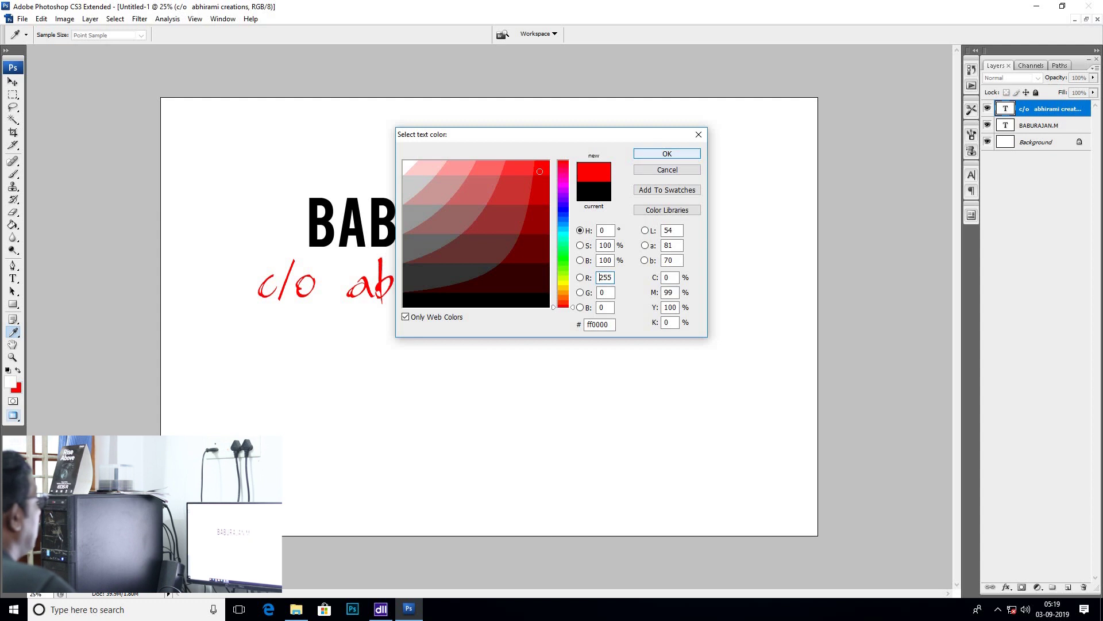
key("v")
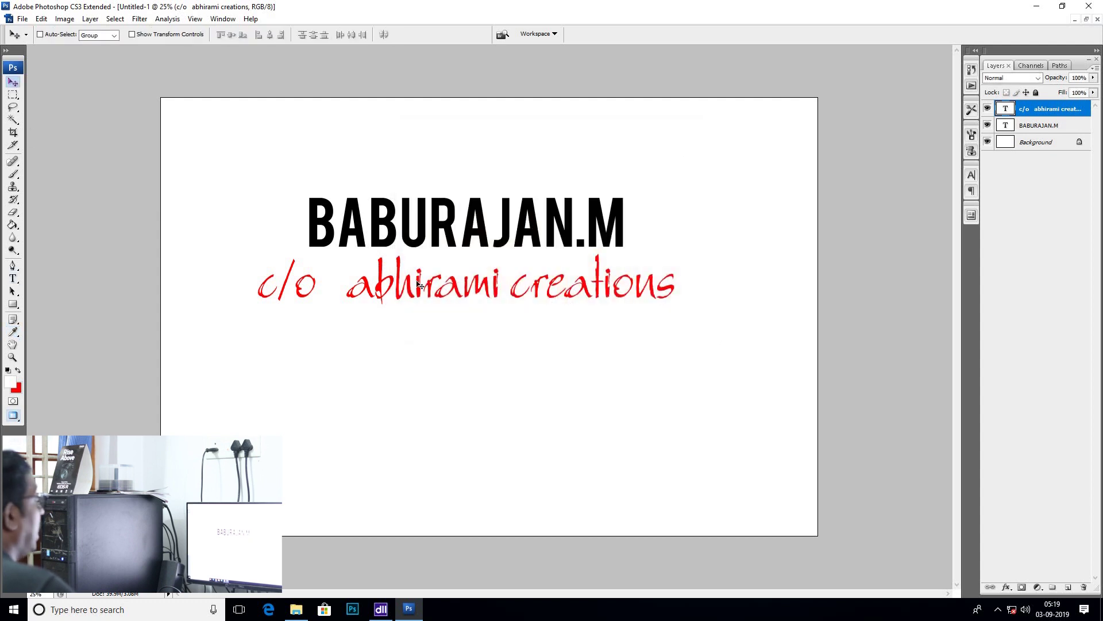
right_click(422, 282)
left_click_drag(472, 273, 462, 273)
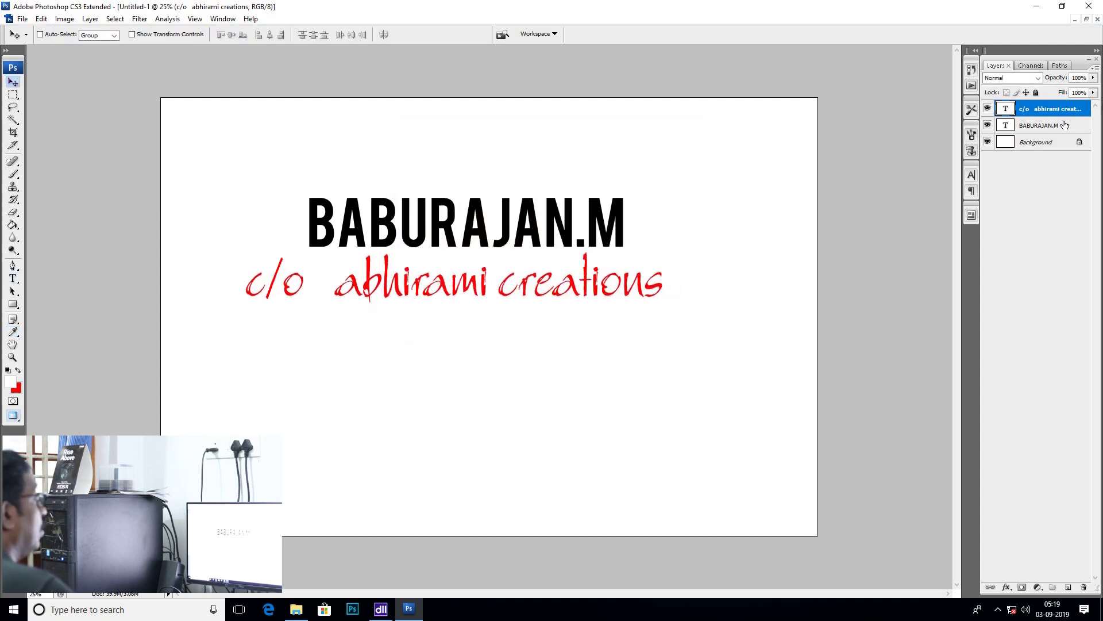
- Select the Background, name and care-of layers in turn in the Layers panel
left_click(1022, 146)
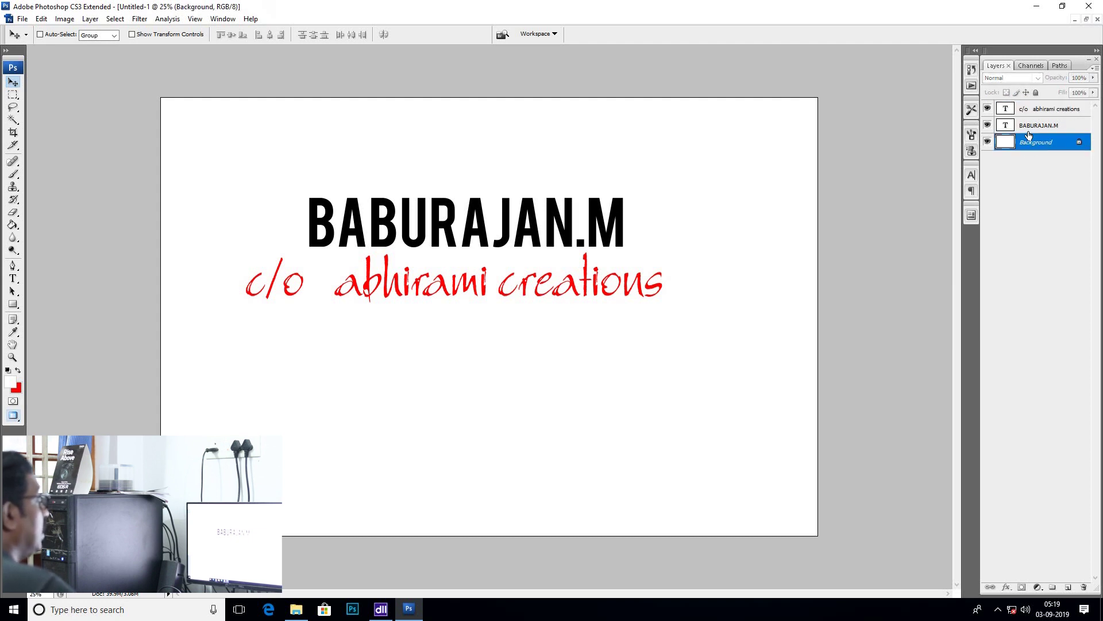
left_click(1028, 127)
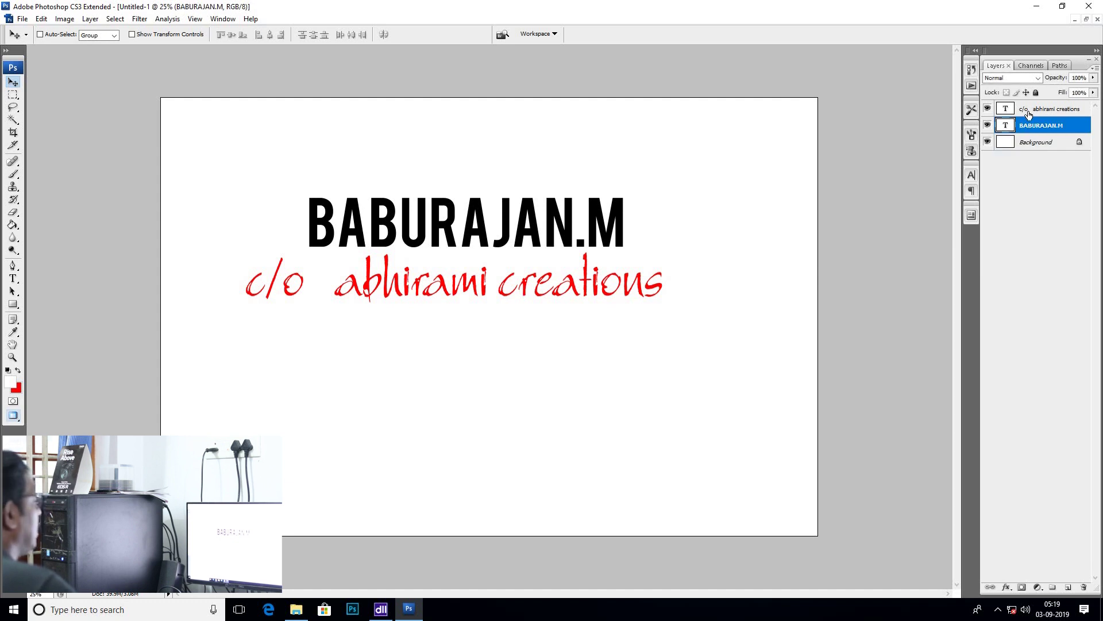
left_click(1028, 114)
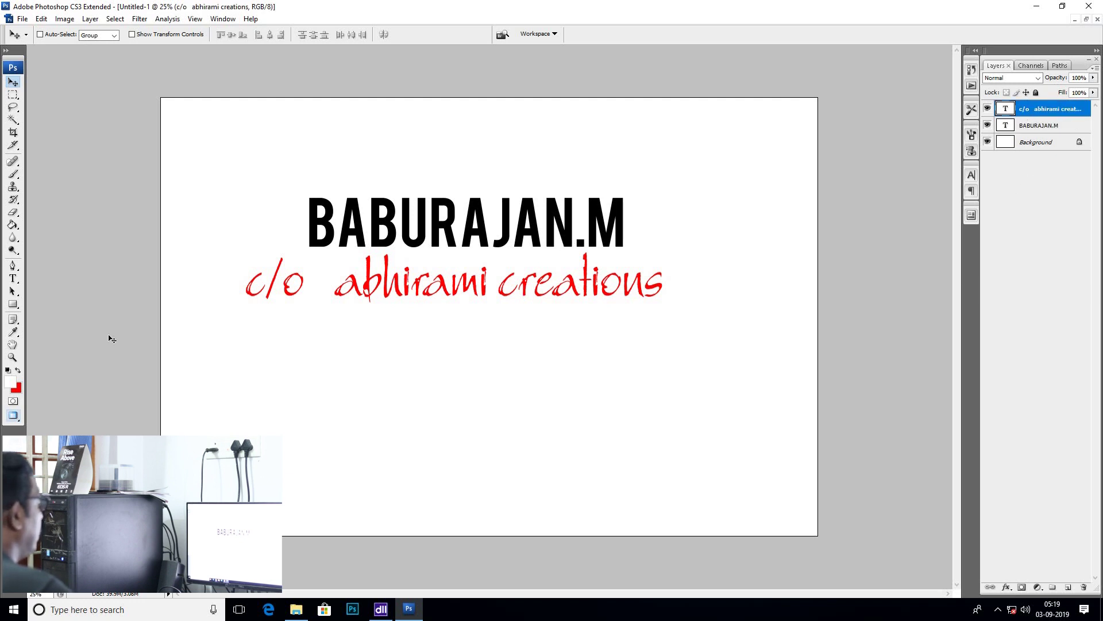
- Add a 'Youtube channel' text line below the care-of line and nudge it into place
left_click(13, 278)
left_click(348, 366)
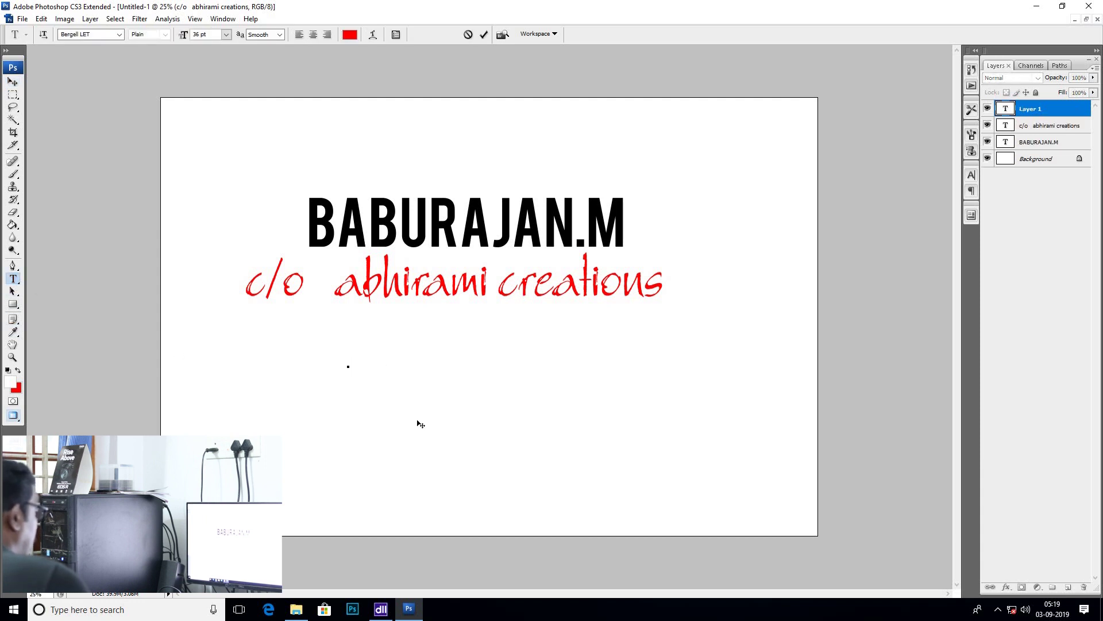
type("You")
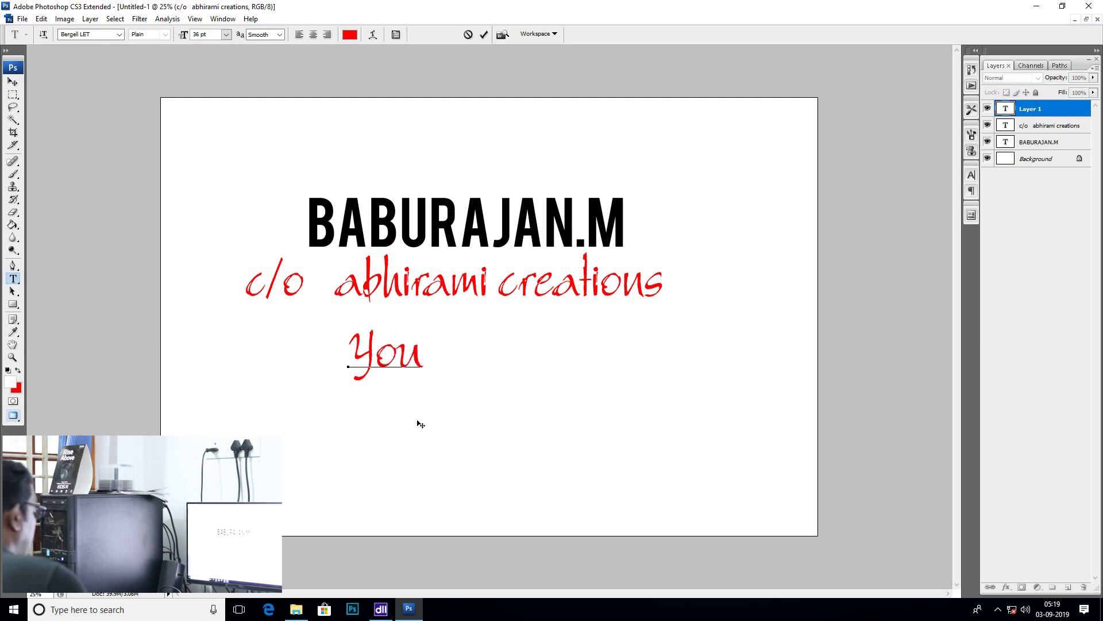
type("t")
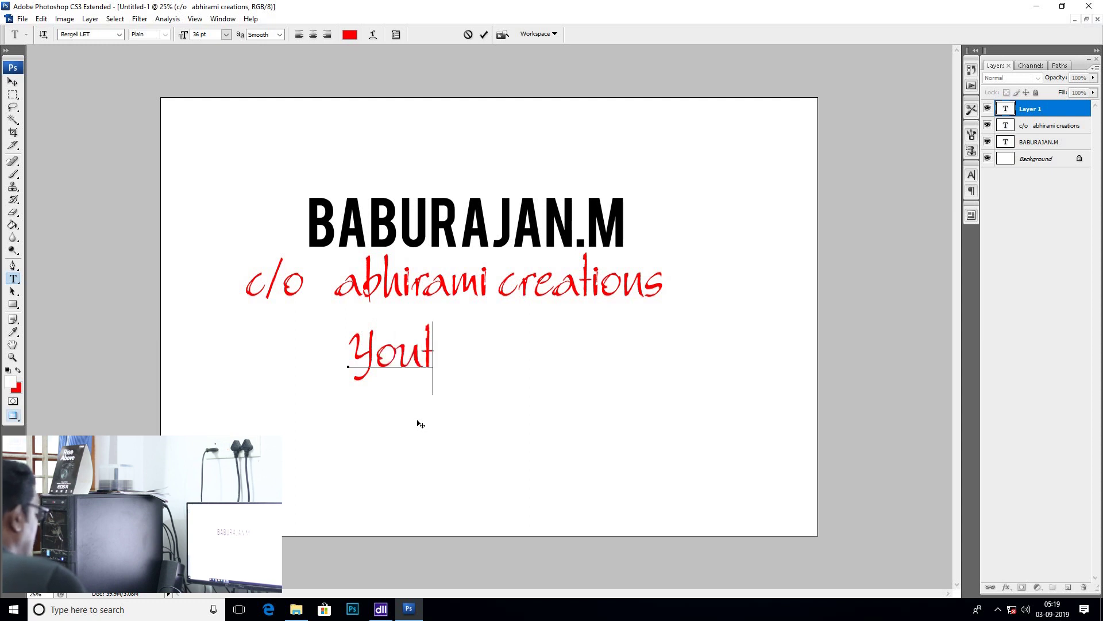
type("ube")
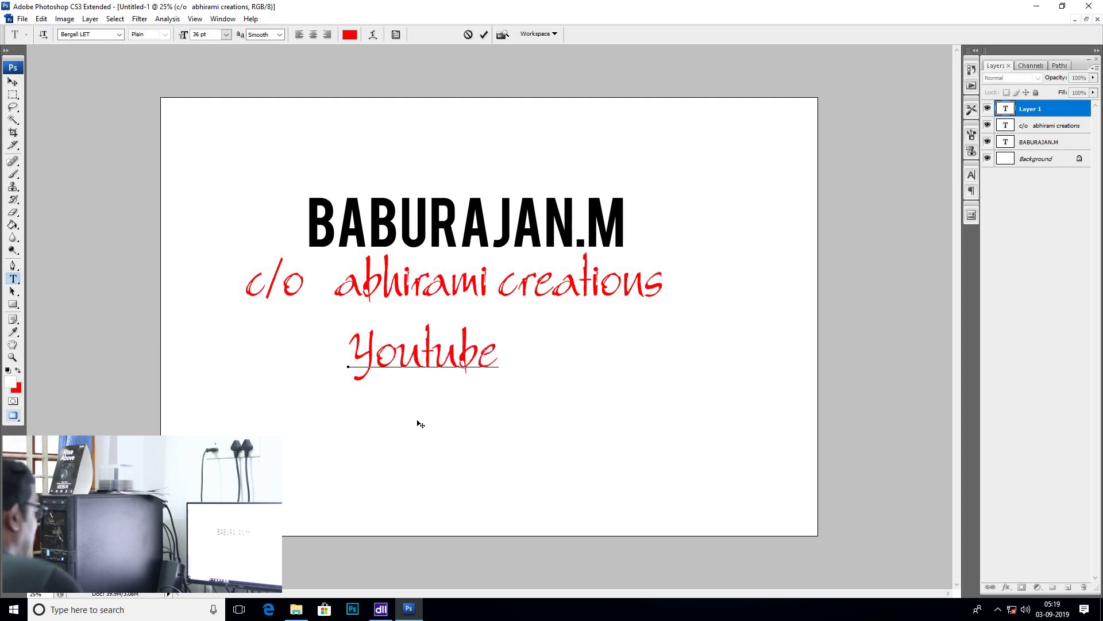
type(" channel")
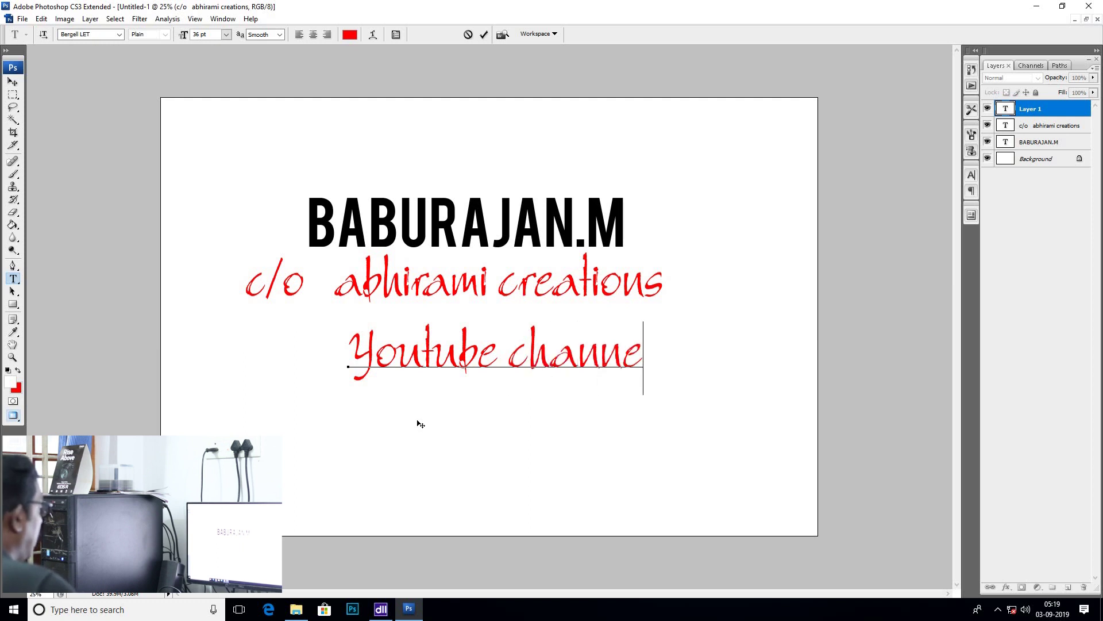
left_click(13, 81)
left_click_drag(337, 328, 327, 333)
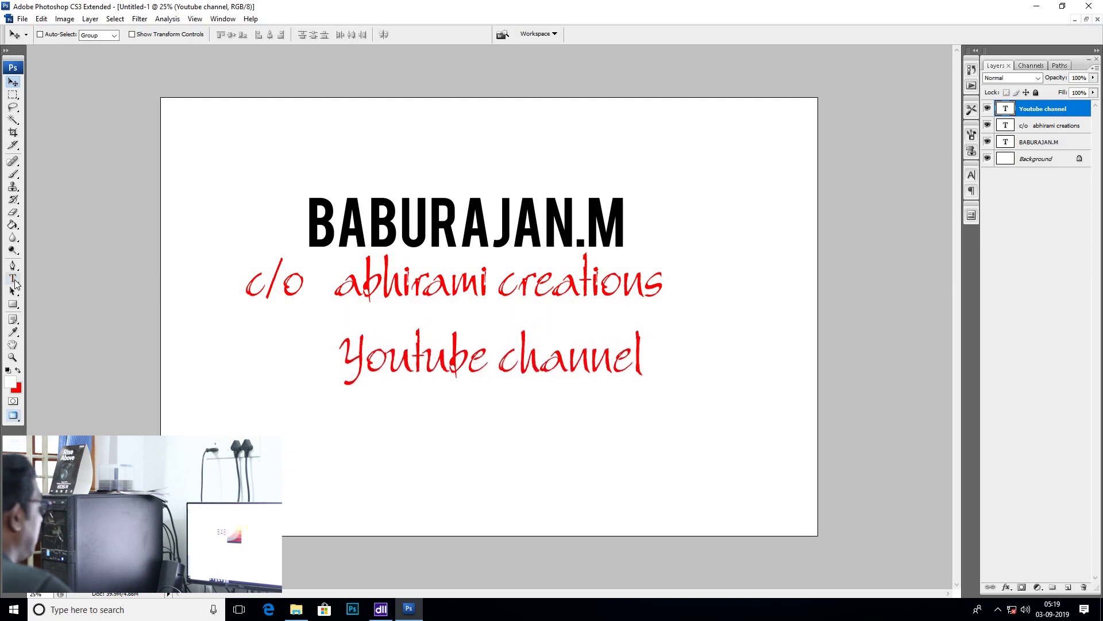
- Change the Youtube channel text colour to bright green (#66ff00)
left_click(13, 278)
left_click(350, 34)
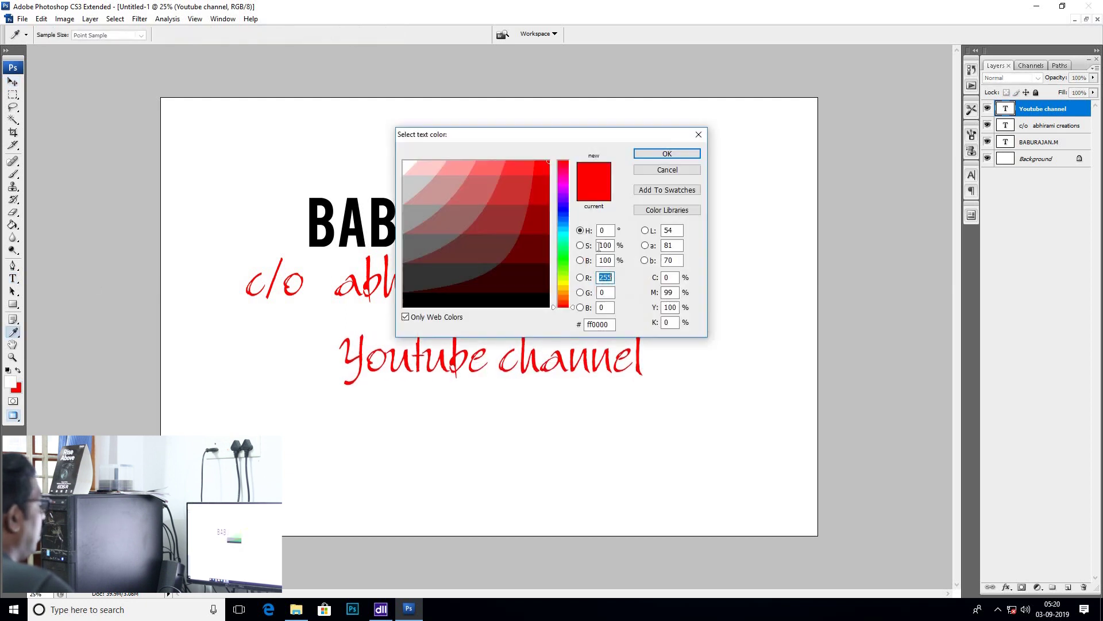
left_click(564, 266)
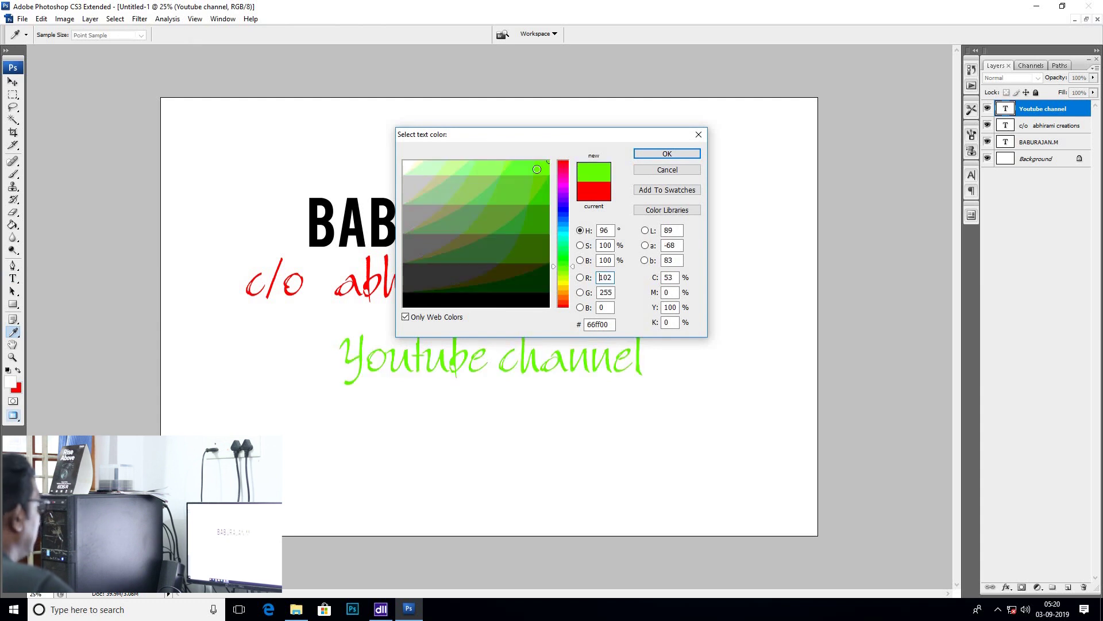
left_click(666, 154)
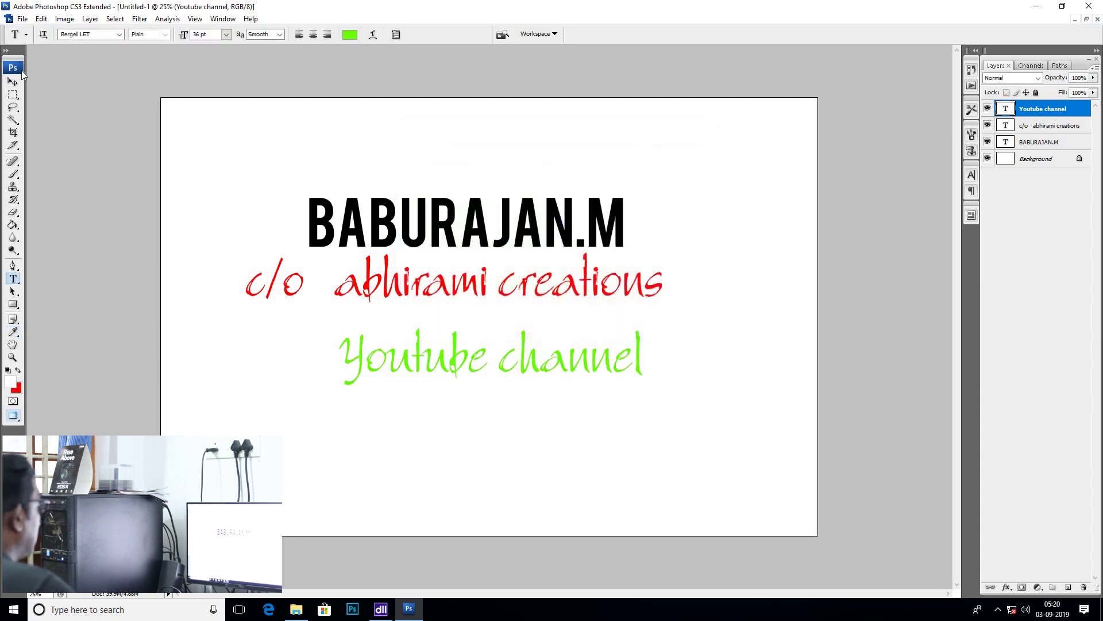
- Try several fonts on the Youtube channel line, settling on Bimini
left_click(118, 36)
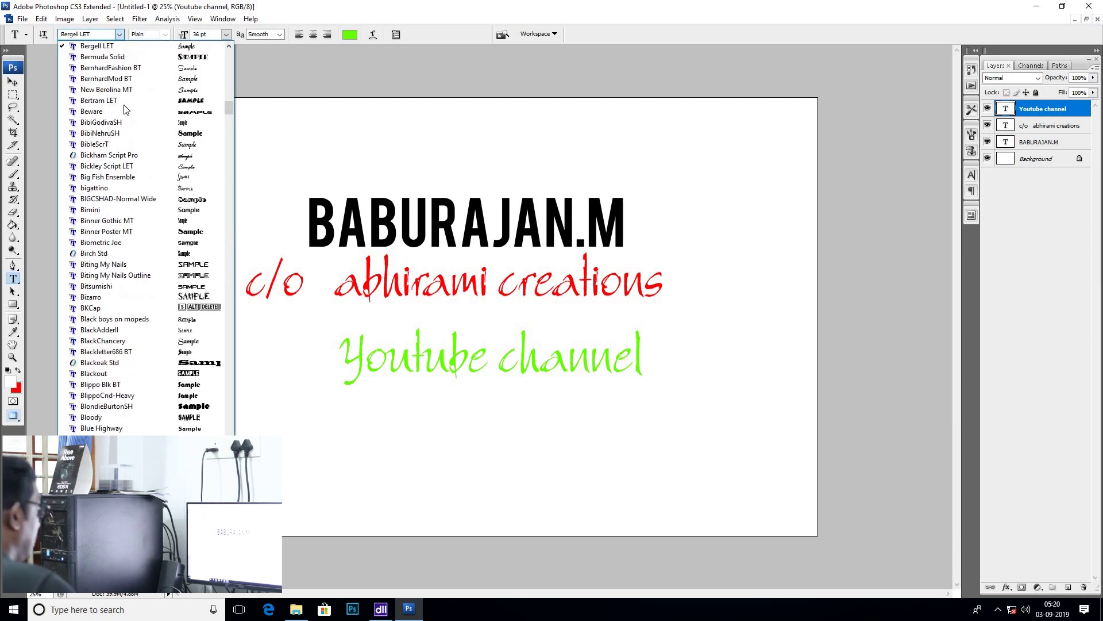
left_click(124, 100)
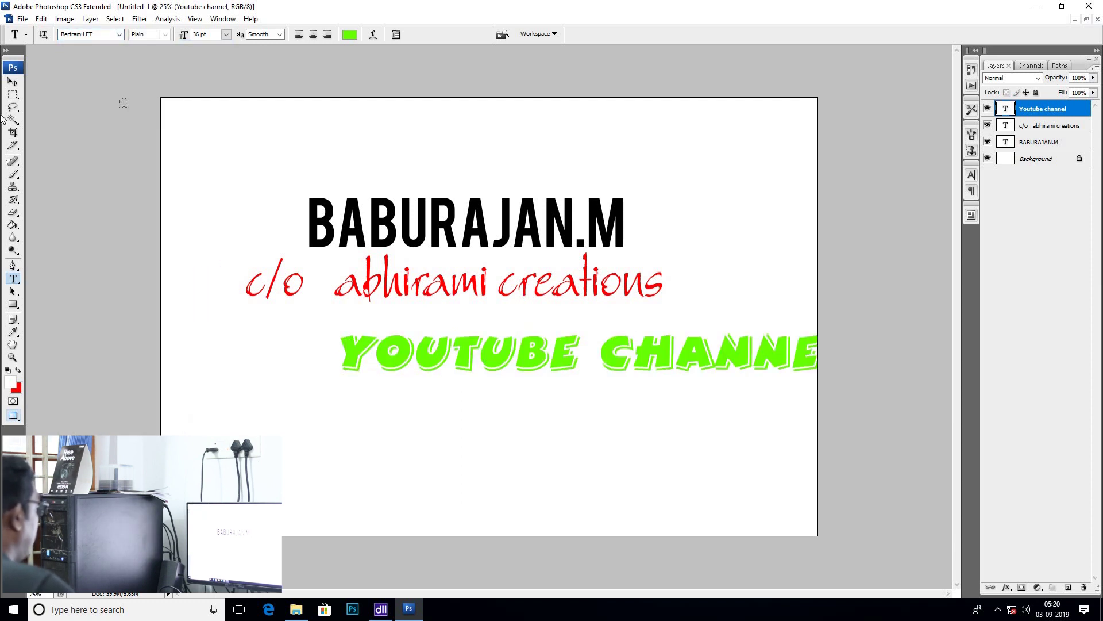
left_click(120, 35)
left_click(108, 89)
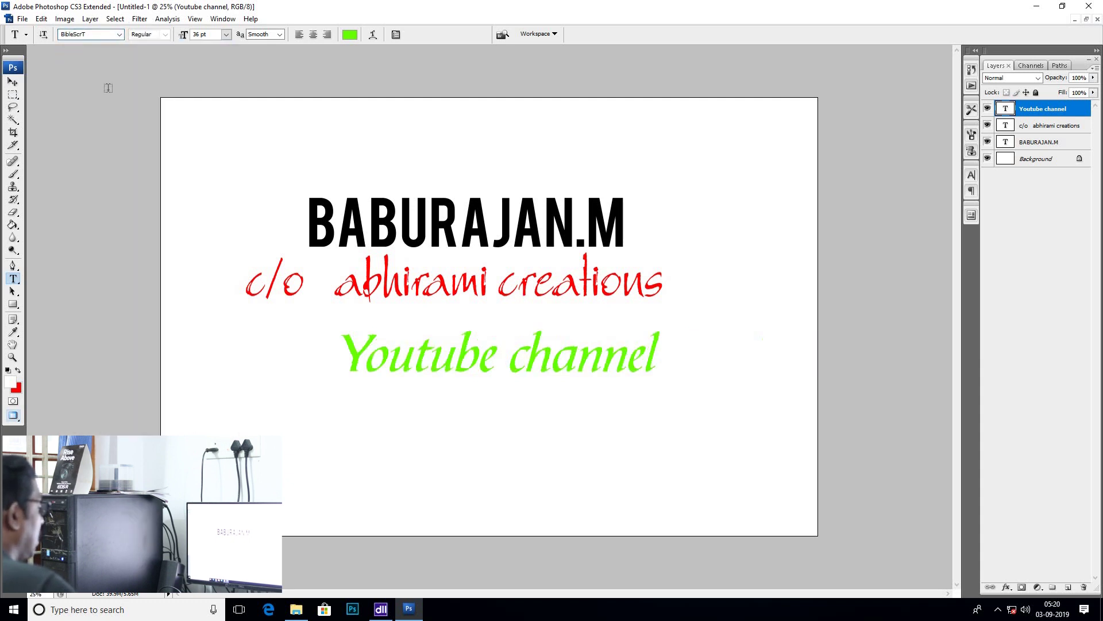
key("Down")
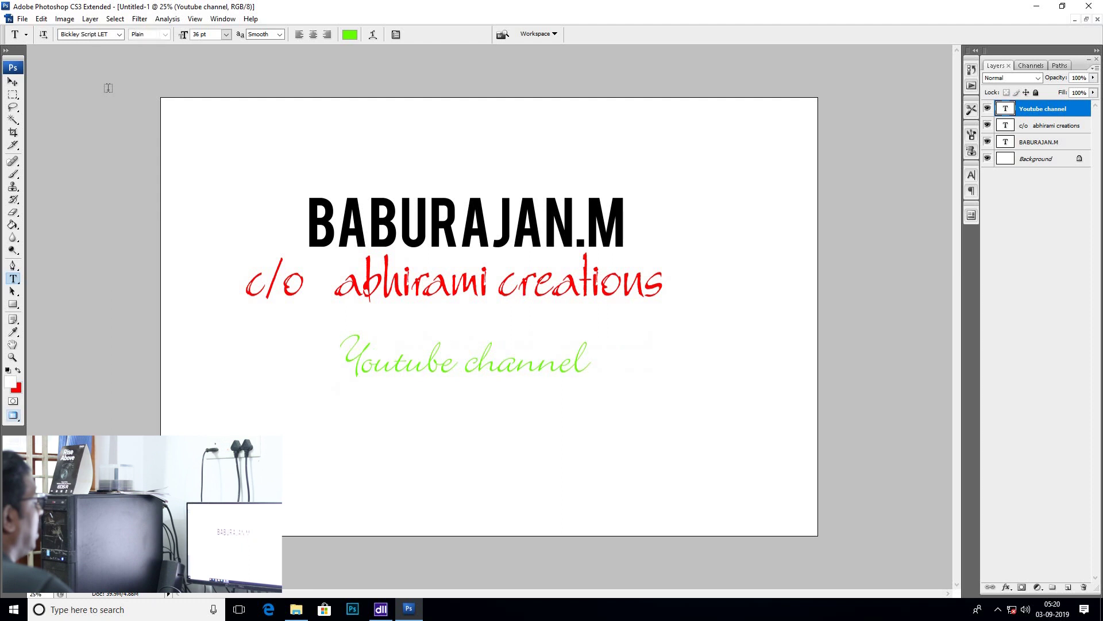
key("Down")
key("Down")
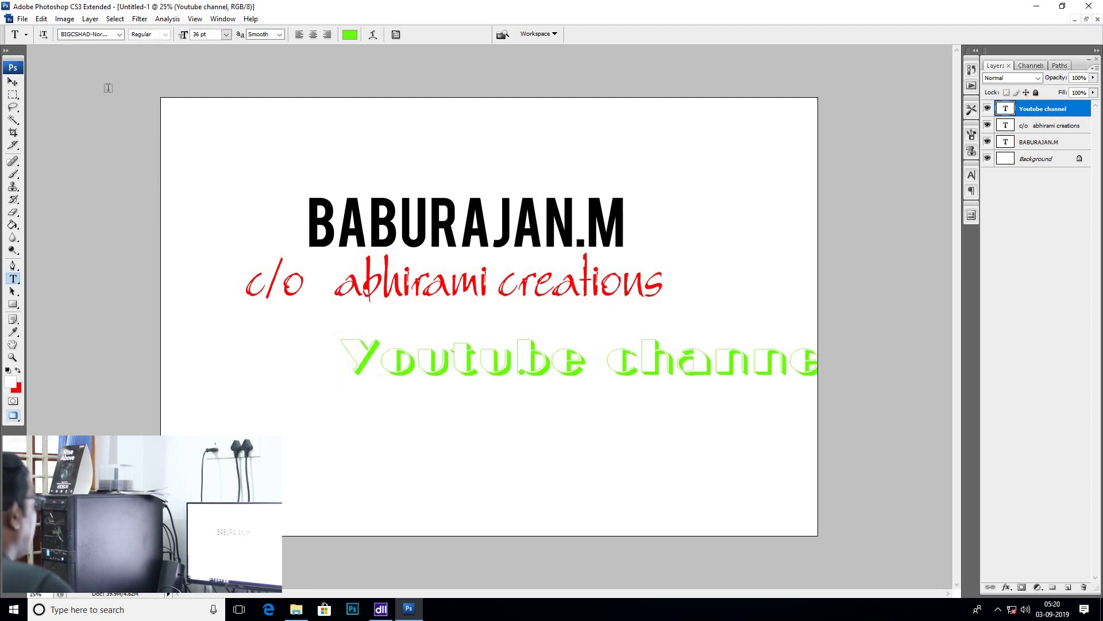
key("Down")
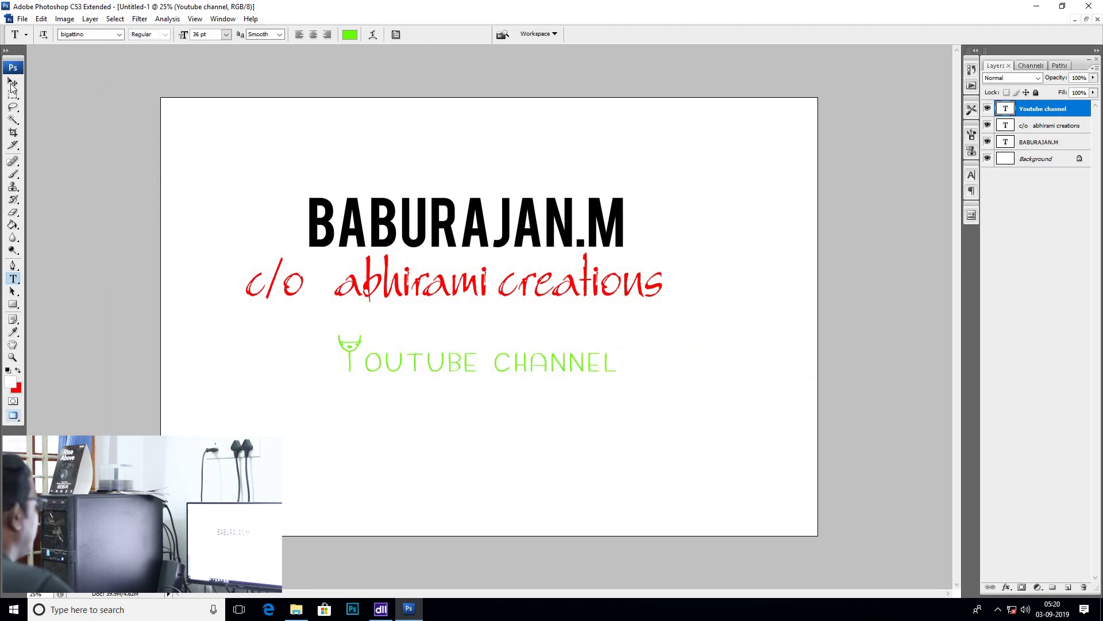
left_click(119, 34)
left_click(112, 51)
key("Down")
key("Down")
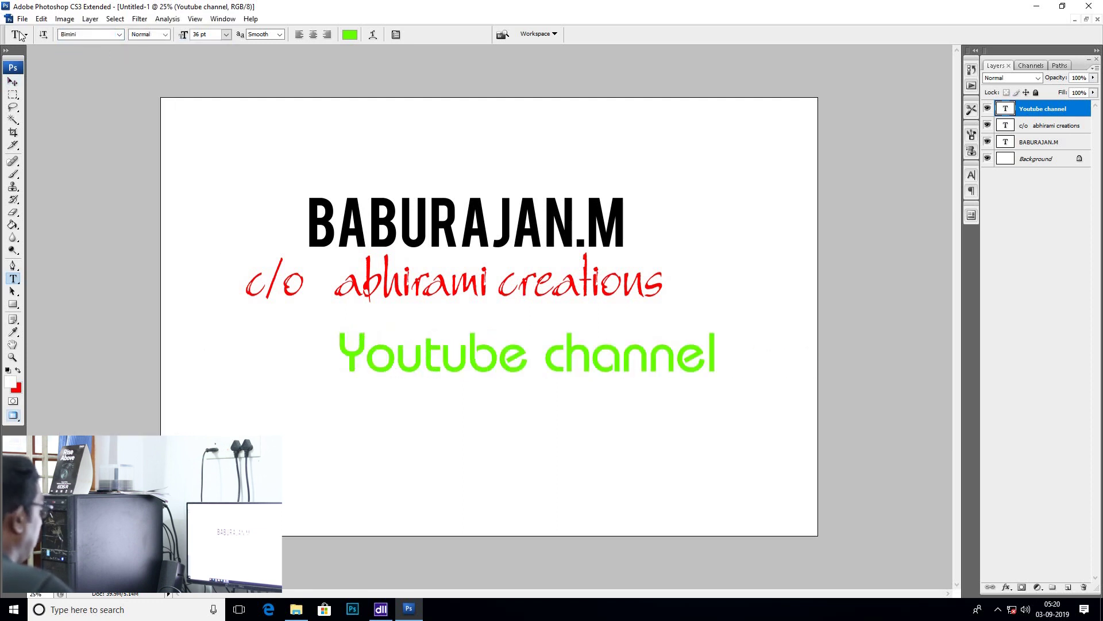
- Move the Youtube channel line up-left and the c/o abhirami creations line right and down
left_click(12, 82)
left_click_drag(518, 351, 516, 351)
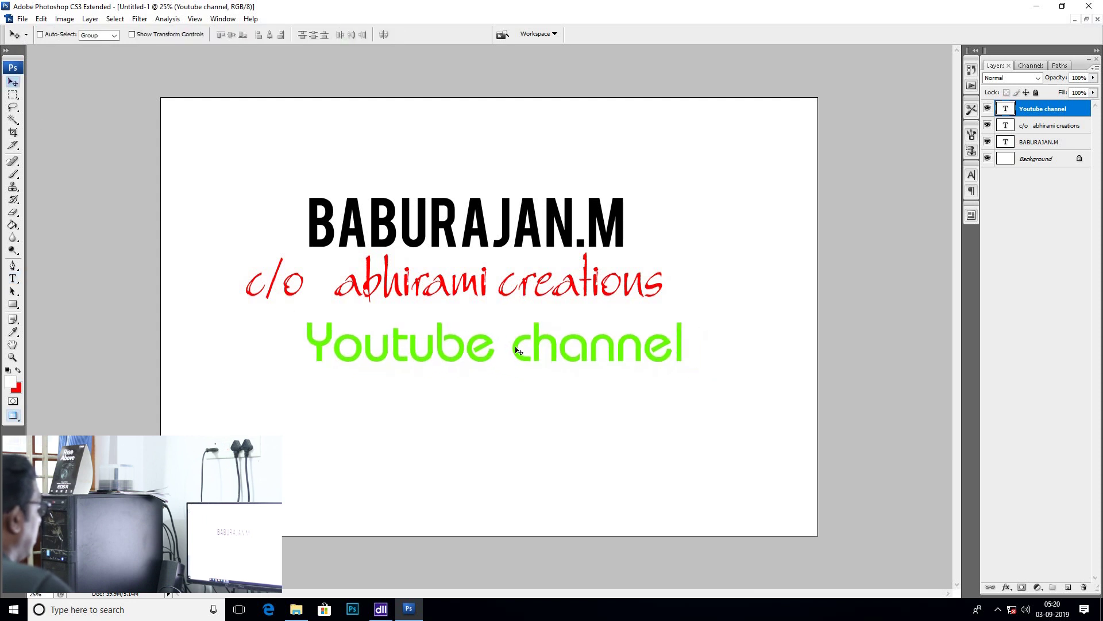
right_click(505, 300)
left_click(534, 301)
left_click_drag(469, 234, 482, 240)
right_click(478, 236)
left_click(482, 229)
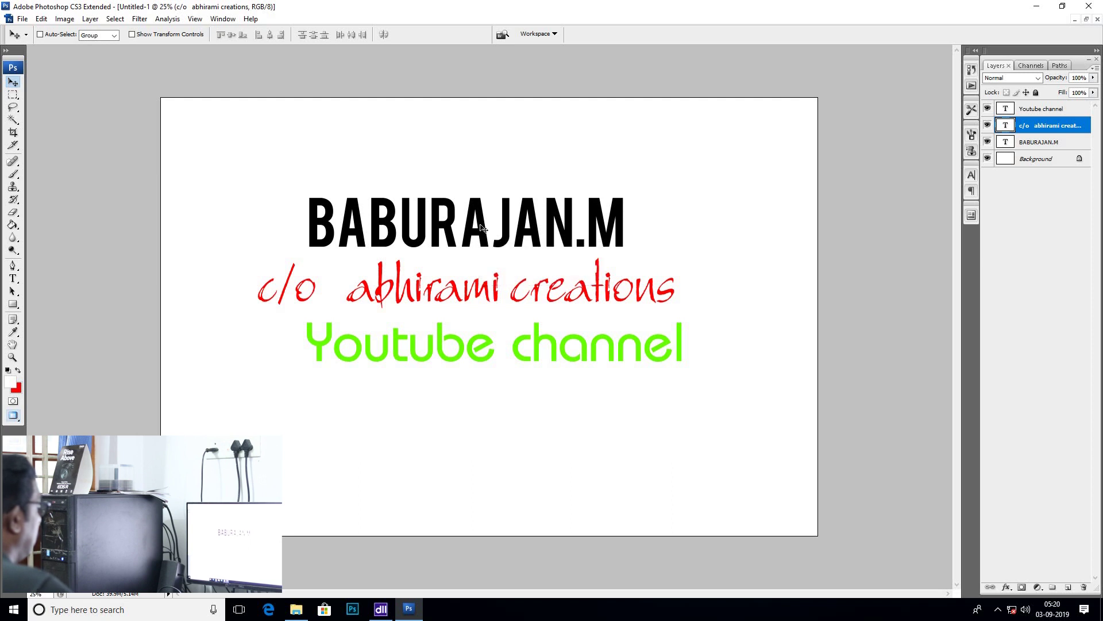
right_click(481, 225)
left_click(514, 232)
left_click_drag(535, 271, 542, 274)
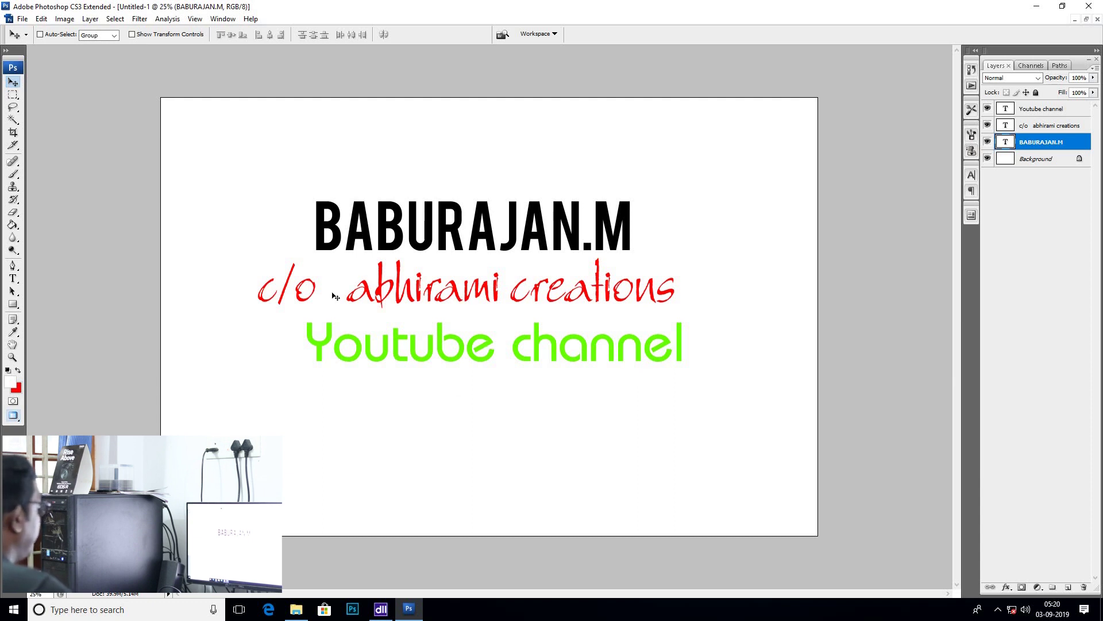
- Add a new text line reading SUBSCRIBE CHANNEL below the green Youtube channel line
left_click(12, 278)
left_click(303, 431)
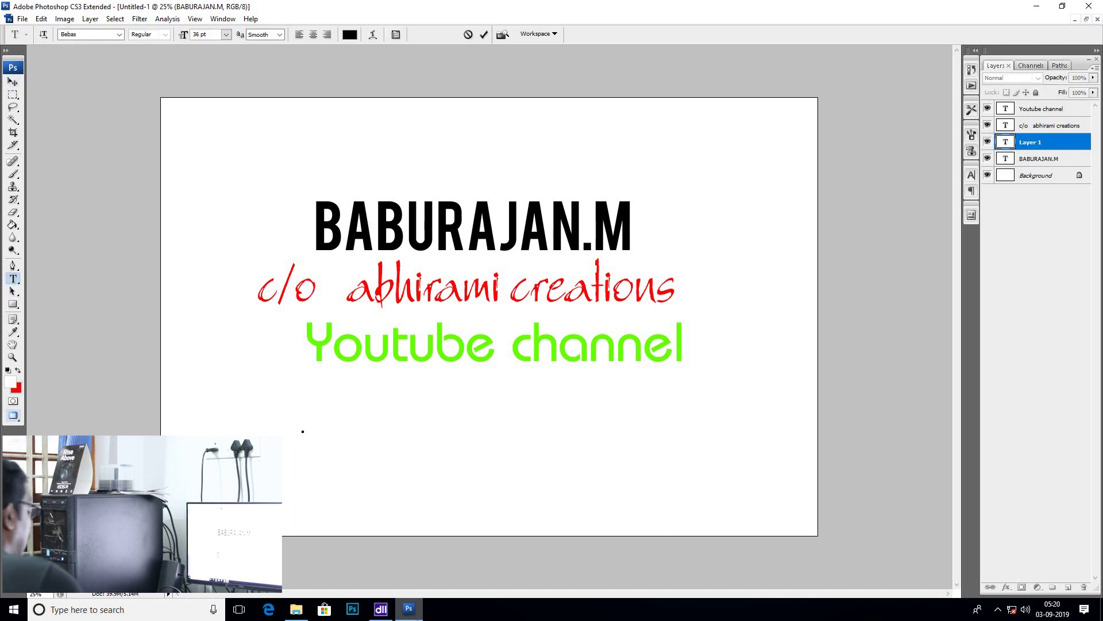
type("S")
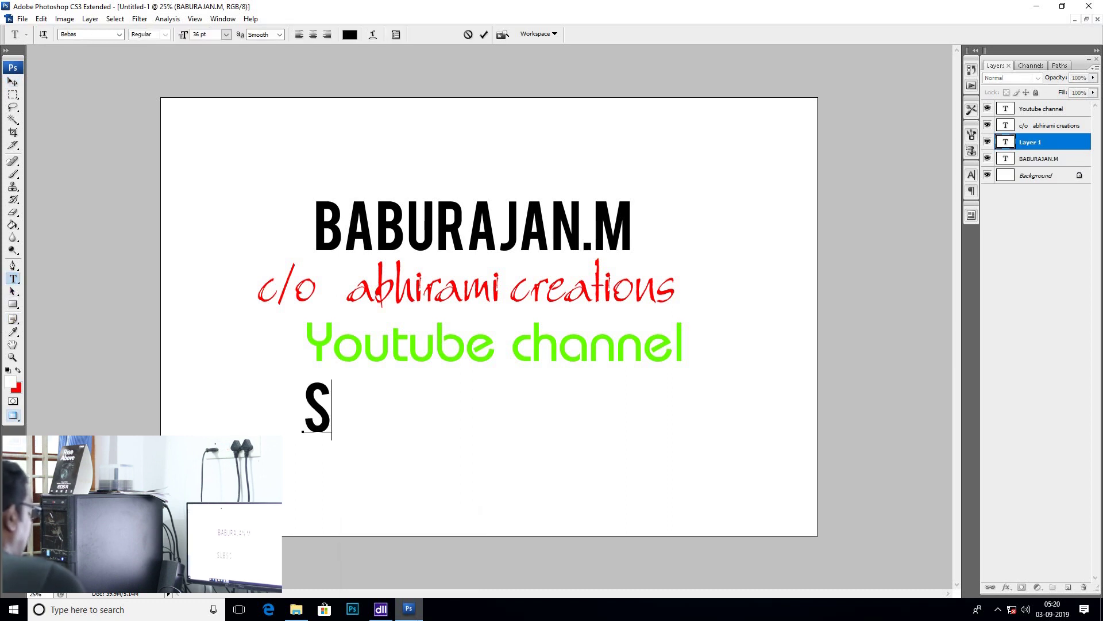
type("UBSC")
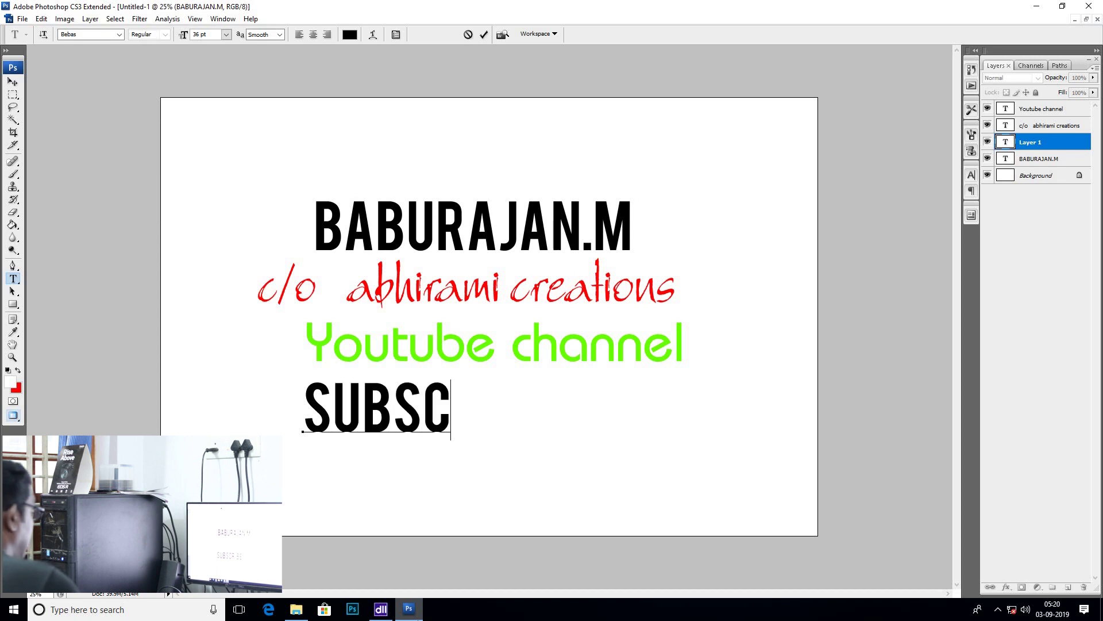
type("RIB")
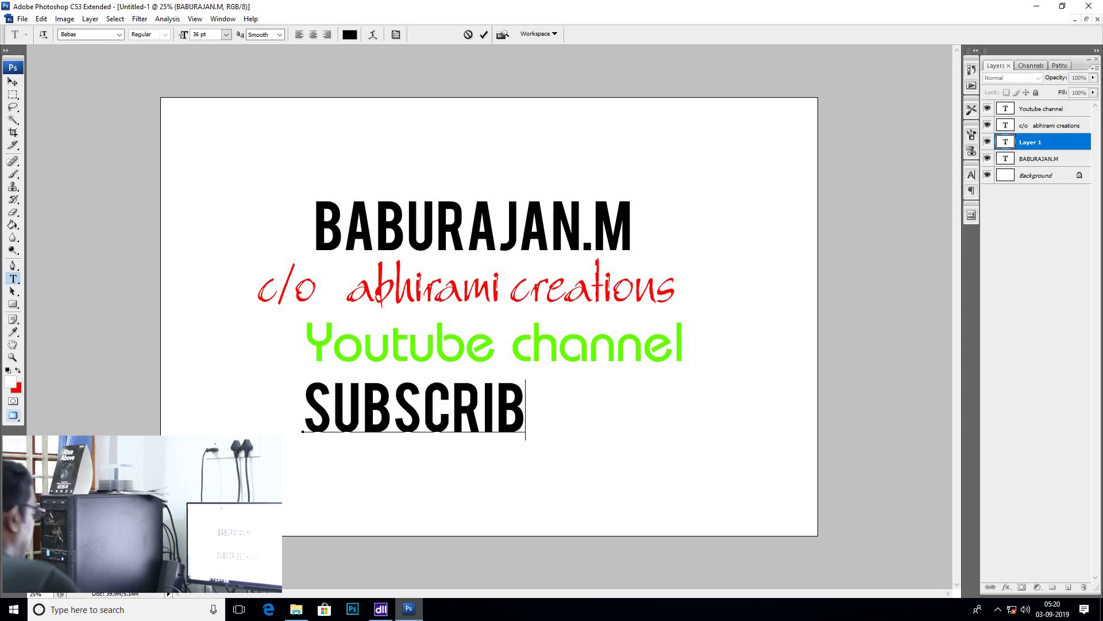
type("ECHANNE")
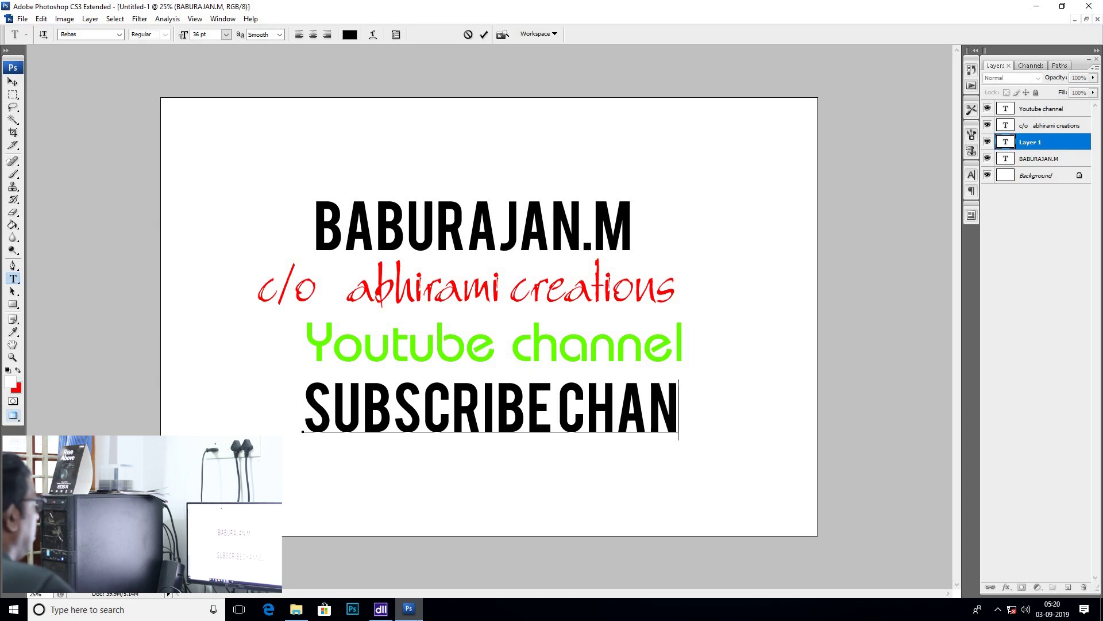
type("L")
- Commit the Subscribe channel text, colour it blue and set it in Bell Gothic Std
key("ctrl+Return")
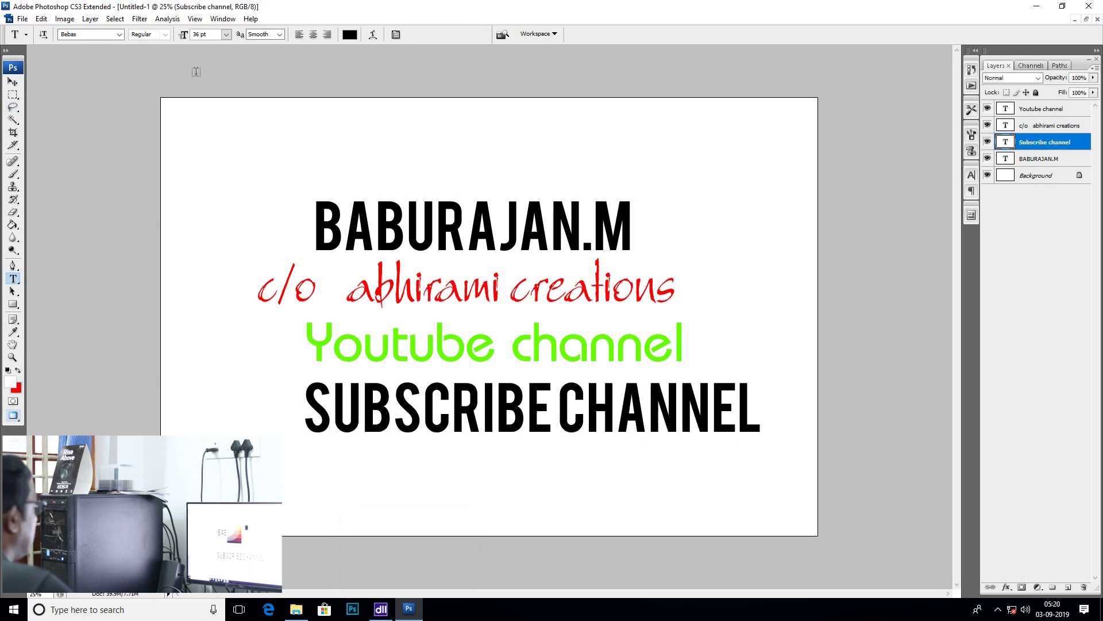
left_click(349, 34)
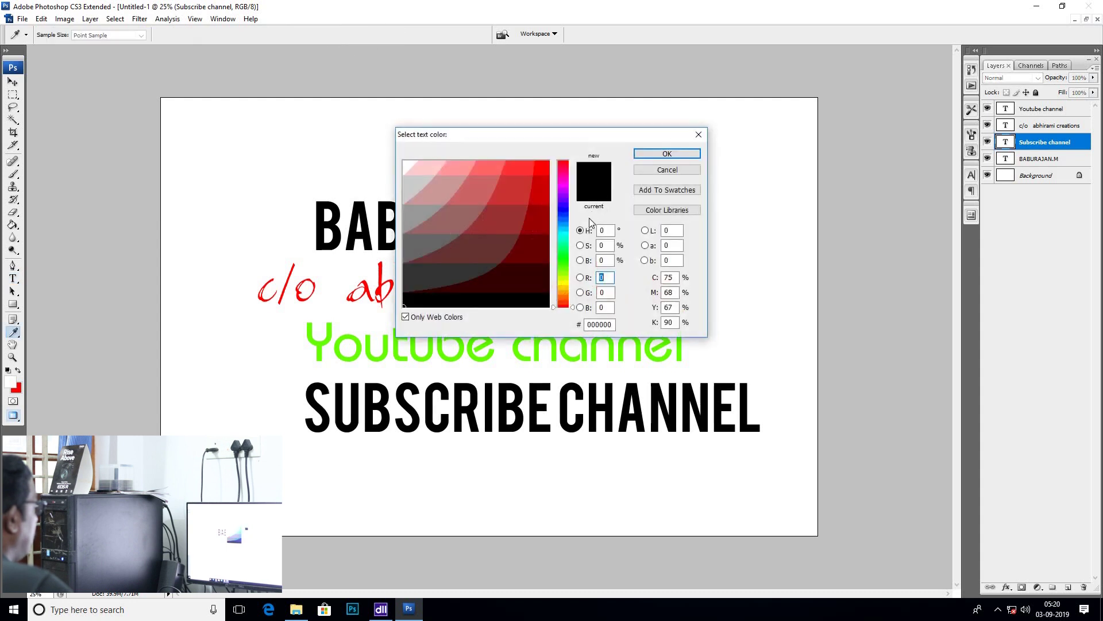
left_click(564, 216)
left_click(667, 153)
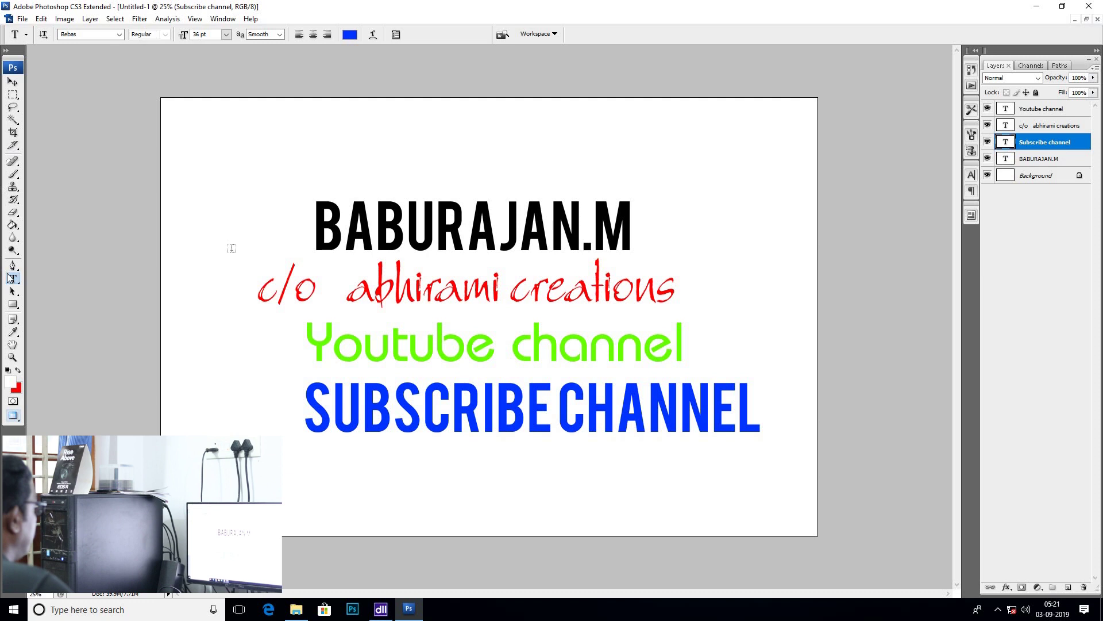
left_click(119, 34)
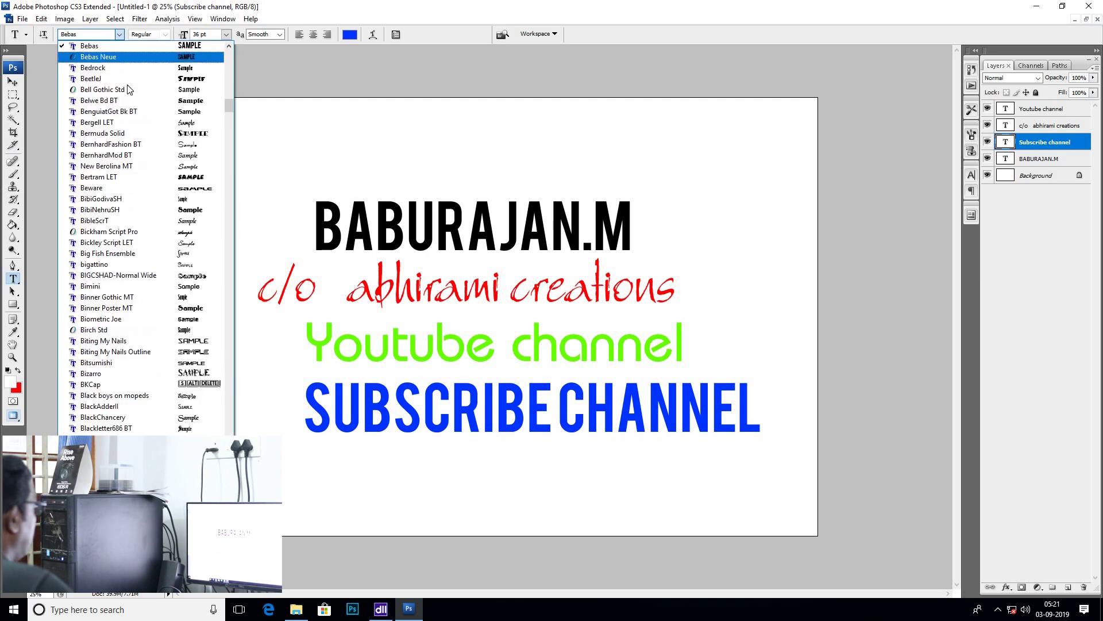
left_click(123, 80)
- Shift the blue Subscribe channel layer slightly higher and a little left
left_click(12, 81)
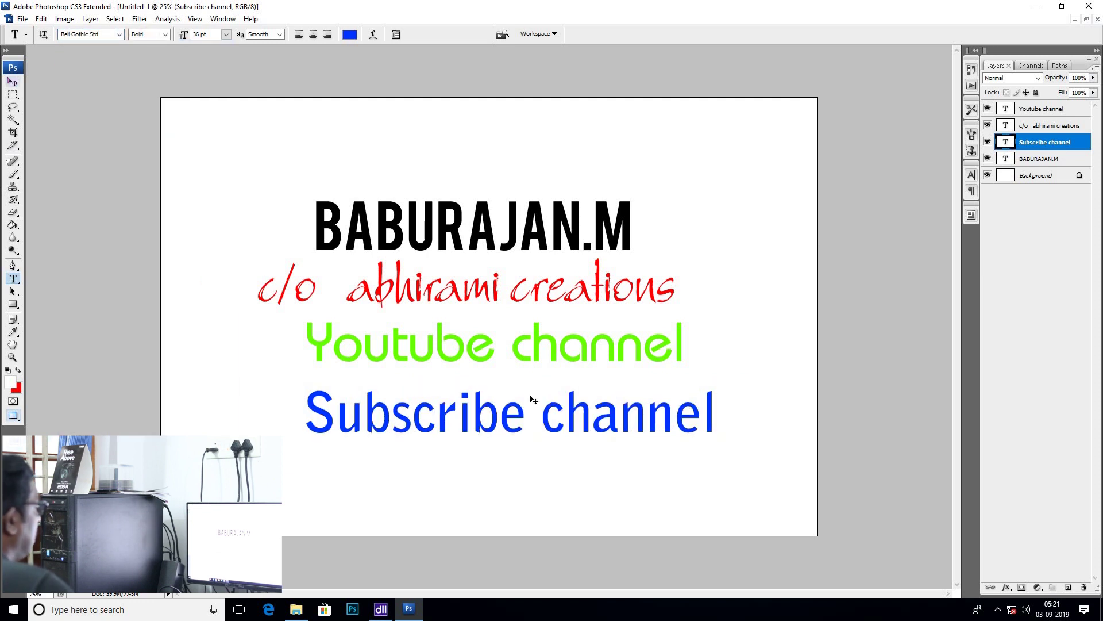
left_click(496, 421)
mouse_move(500, 425)
left_mouse_down()
mouse_move(482, 419)
mouse_move(500, 422)
left_mouse_up()
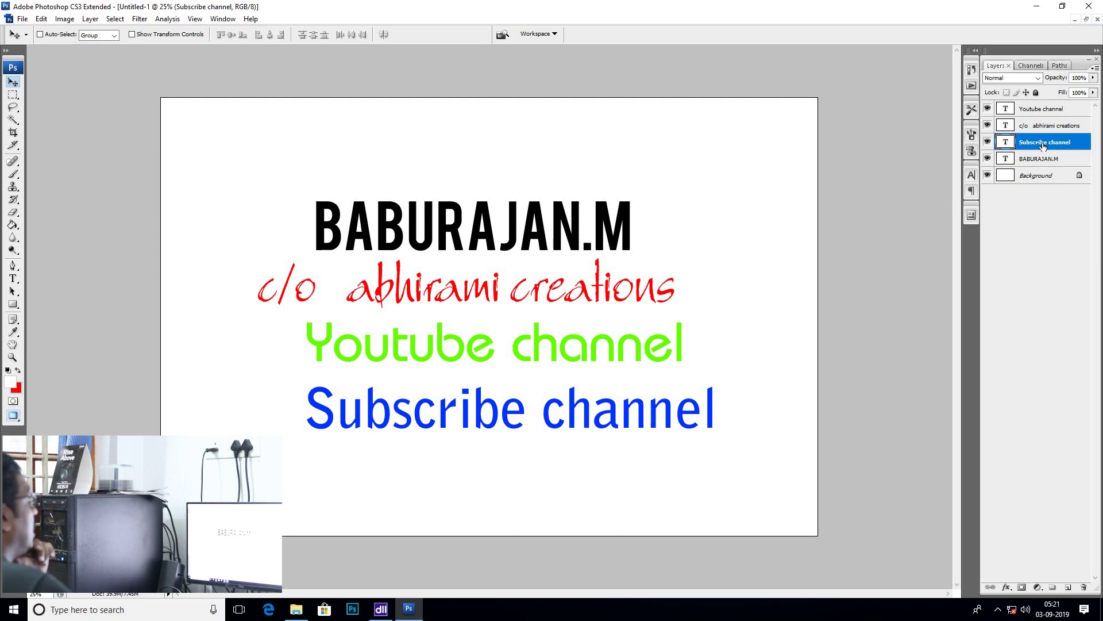
right_click(582, 411)
left_click(600, 418)
left_click_drag(600, 418, 592, 413)
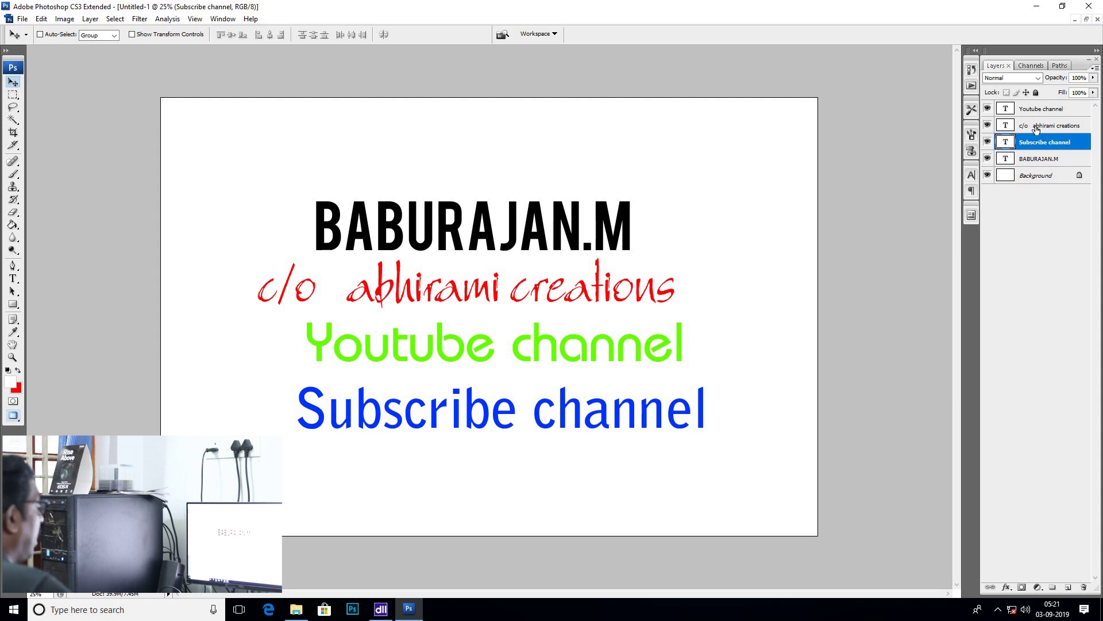
- Select the Youtube channel layer and try fonts from Binner Poster MT through Bitsumishi onward
left_click(541, 347, "ctrl")
right_click(558, 355)
left_click(575, 351)
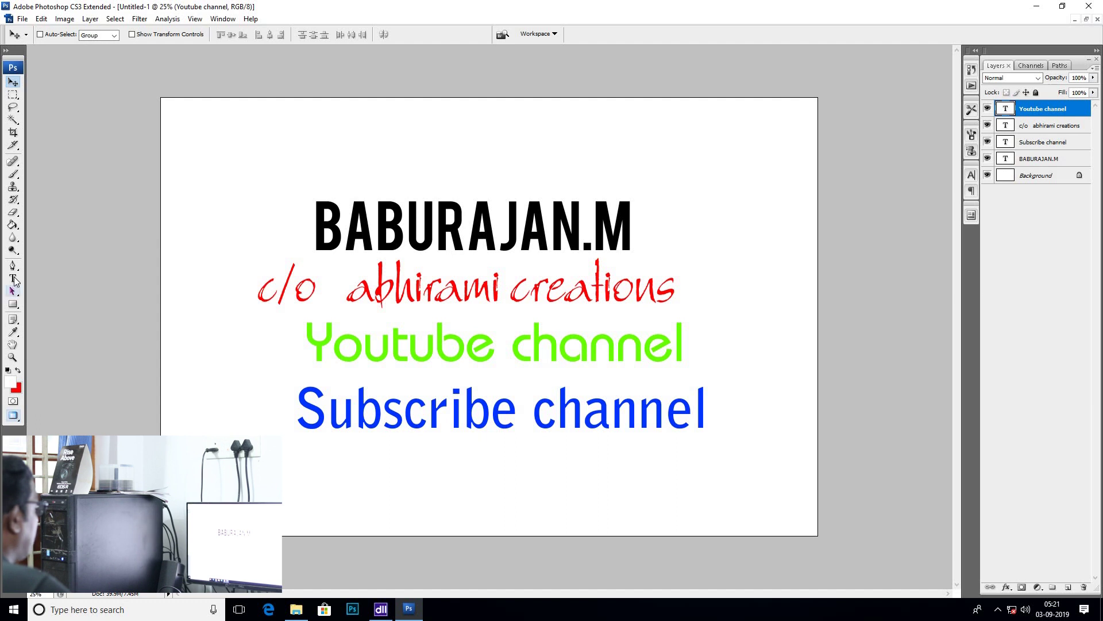
left_click(14, 279)
left_click(119, 35)
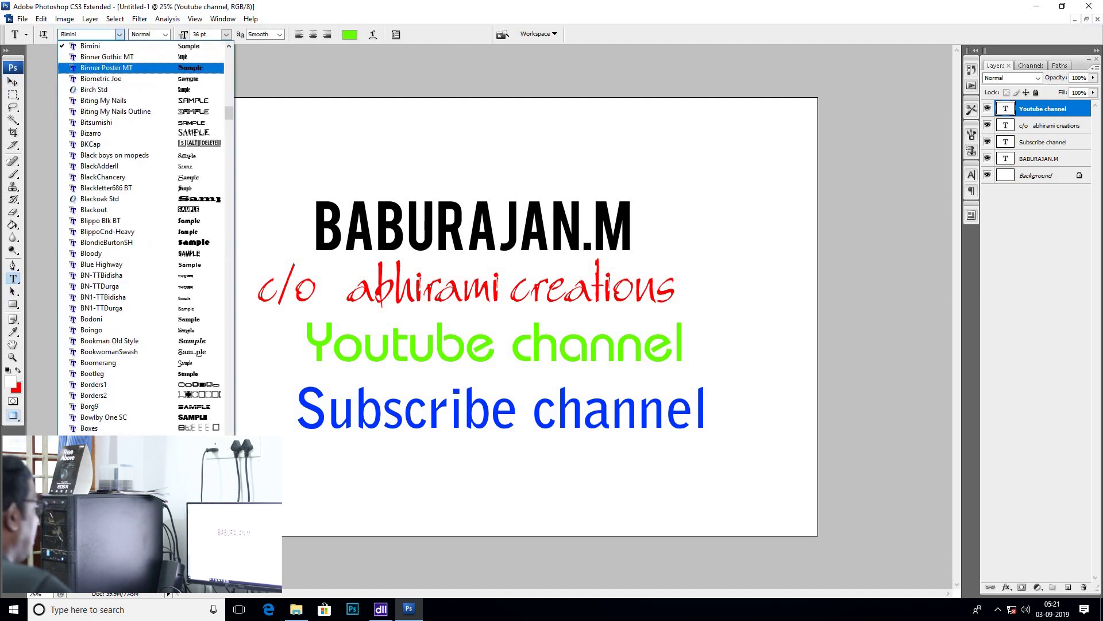
left_click(115, 68)
key("Down")
key("Down")
key("Down")
key("Down")
key("Down")
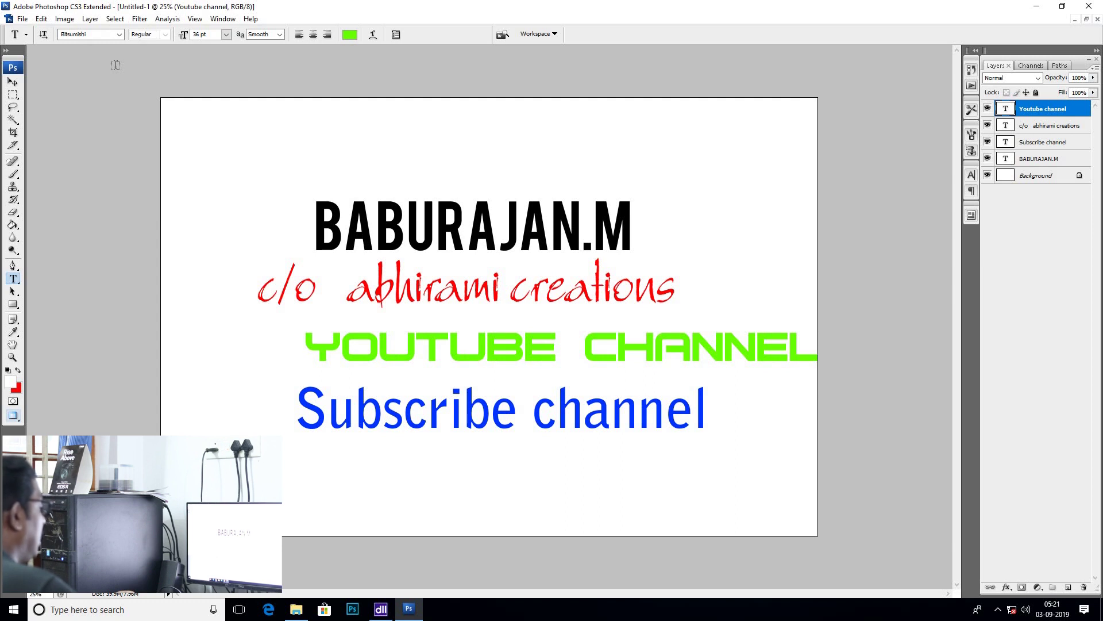
key("Down")
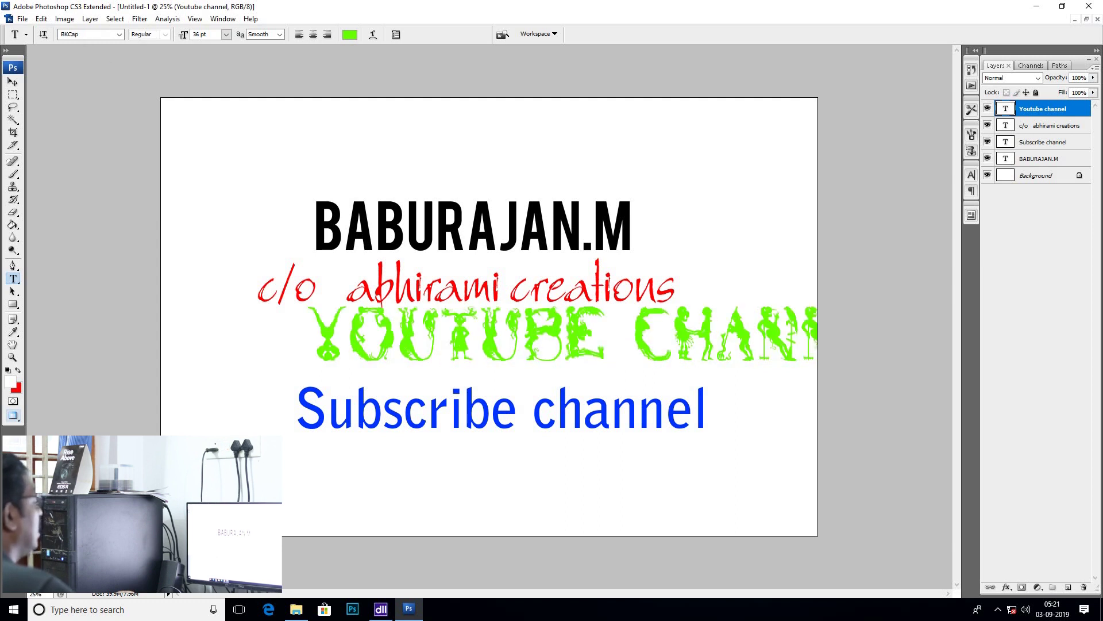
key("Down")
key("Down")
key("Down")
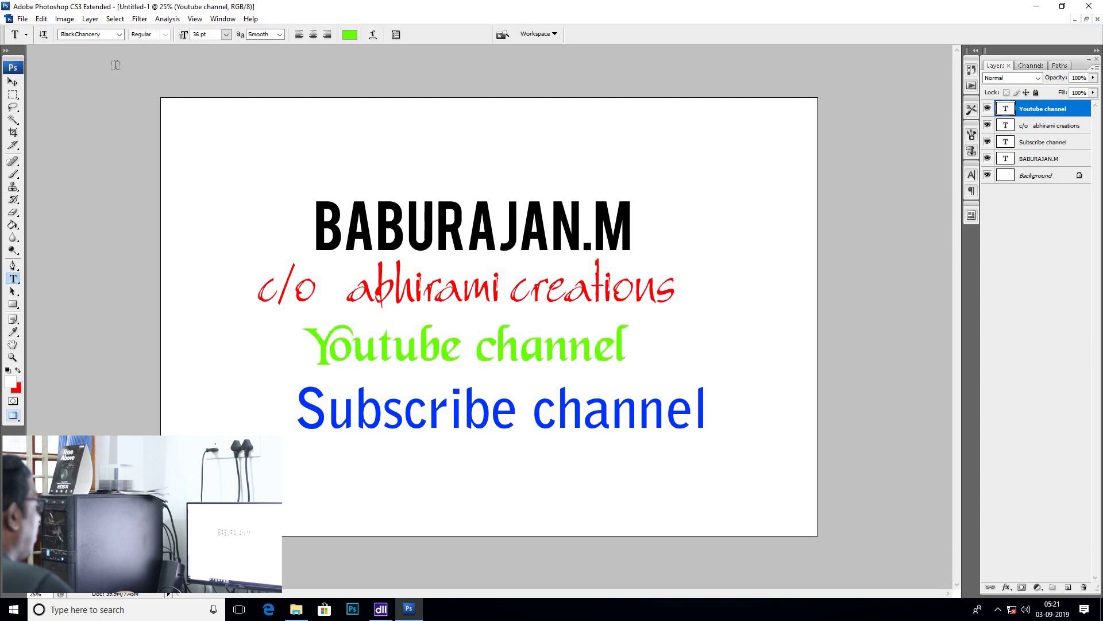
- Shift the Youtube channel text to the right
left_click(13, 82)
right_click(476, 350)
left_click(466, 354)
left_click_drag(444, 353, 517, 358)
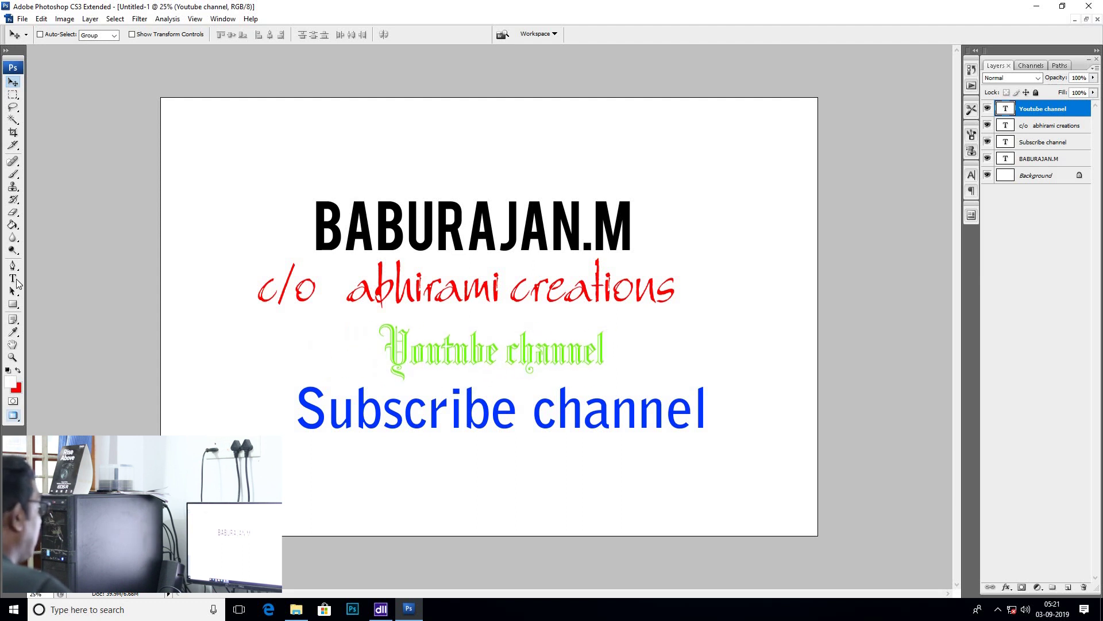
- Set the Youtube channel text in Blippo Blk BT and move it back left
left_click(12, 278)
left_click(120, 34)
left_click(113, 70)
key("Down")
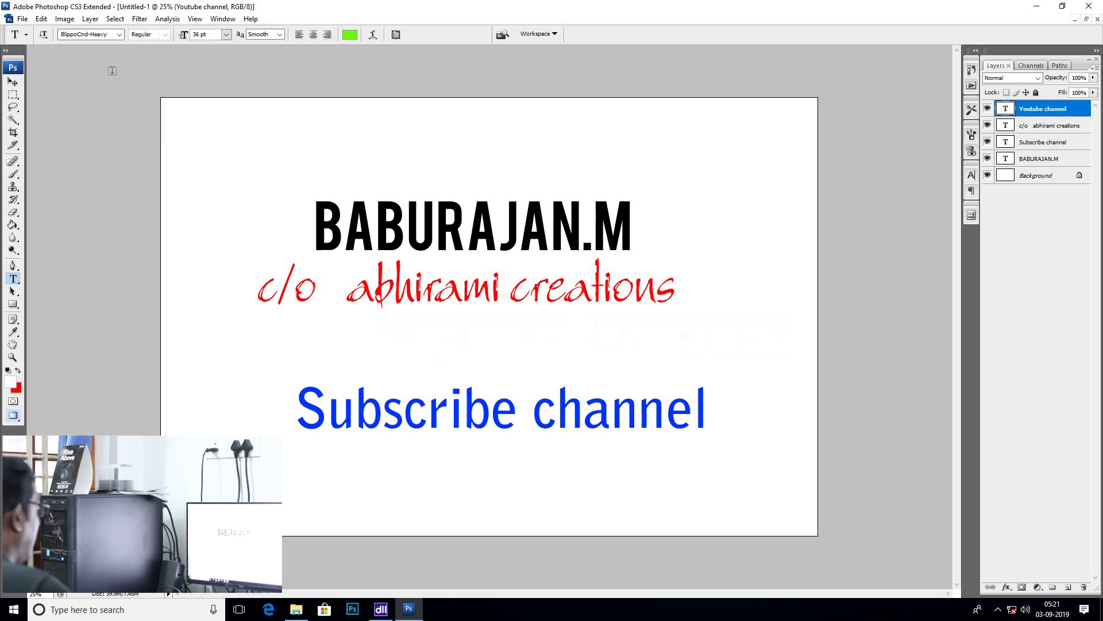
key("Down")
left_click(12, 82)
right_click(661, 354)
left_click_drag(660, 354, 595, 357)
- Select the Youtube channel layer, then nudge the red c/o line slightly right
right_click(596, 359)
left_click(601, 354)
right_click(605, 300)
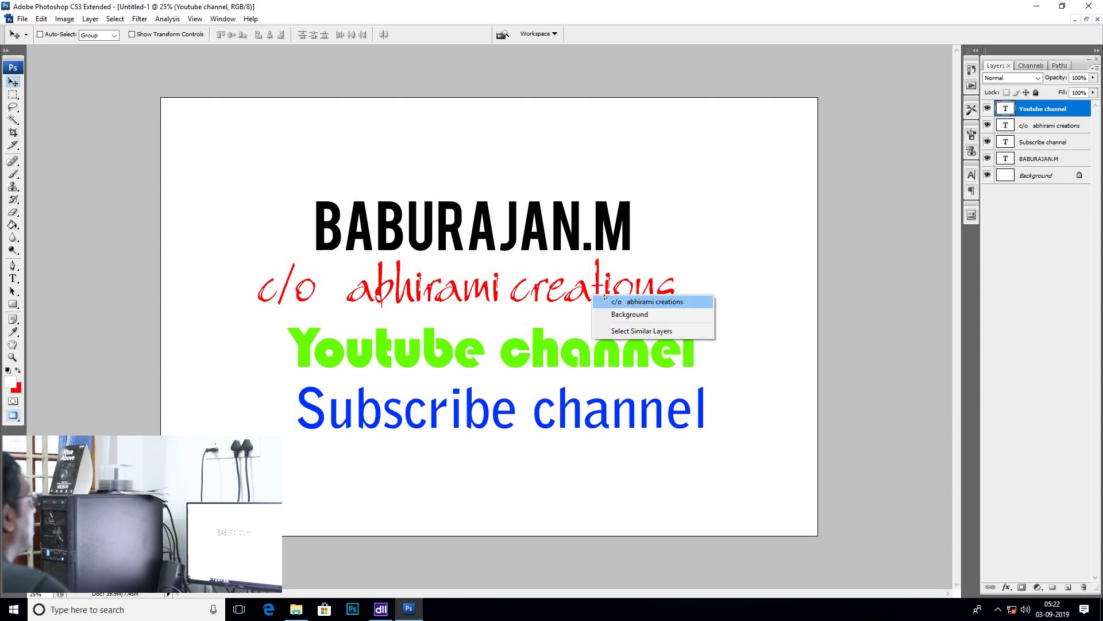
left_click(614, 299)
left_click_drag(614, 299, 621, 301)
- Select the black name layer and restore the card to a floating document window
right_click(489, 265)
left_click(494, 239)
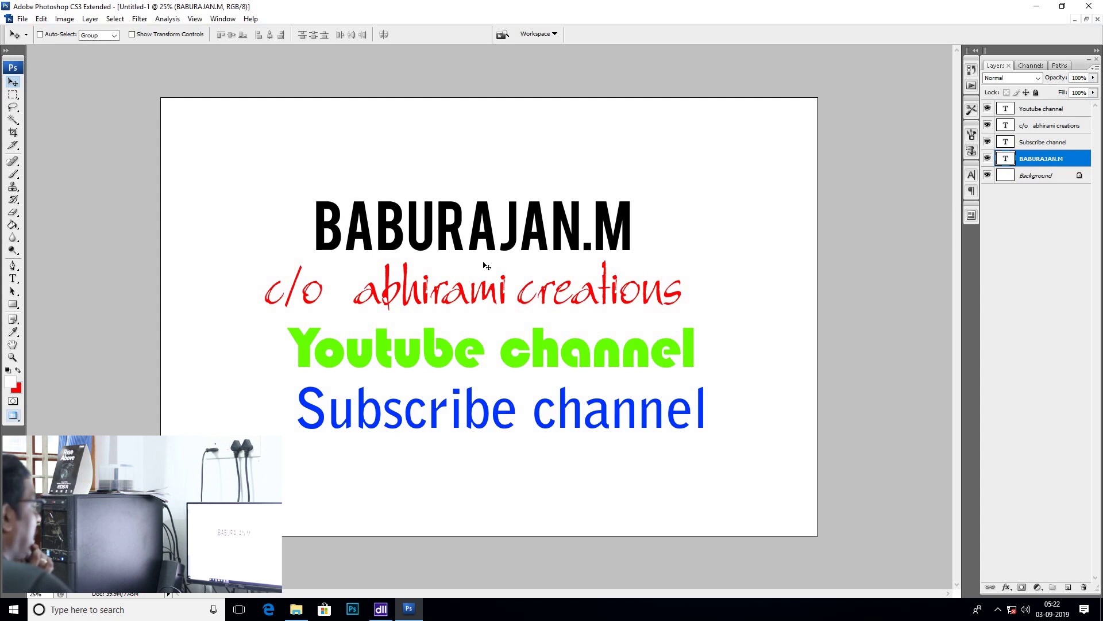
left_click(1086, 19)
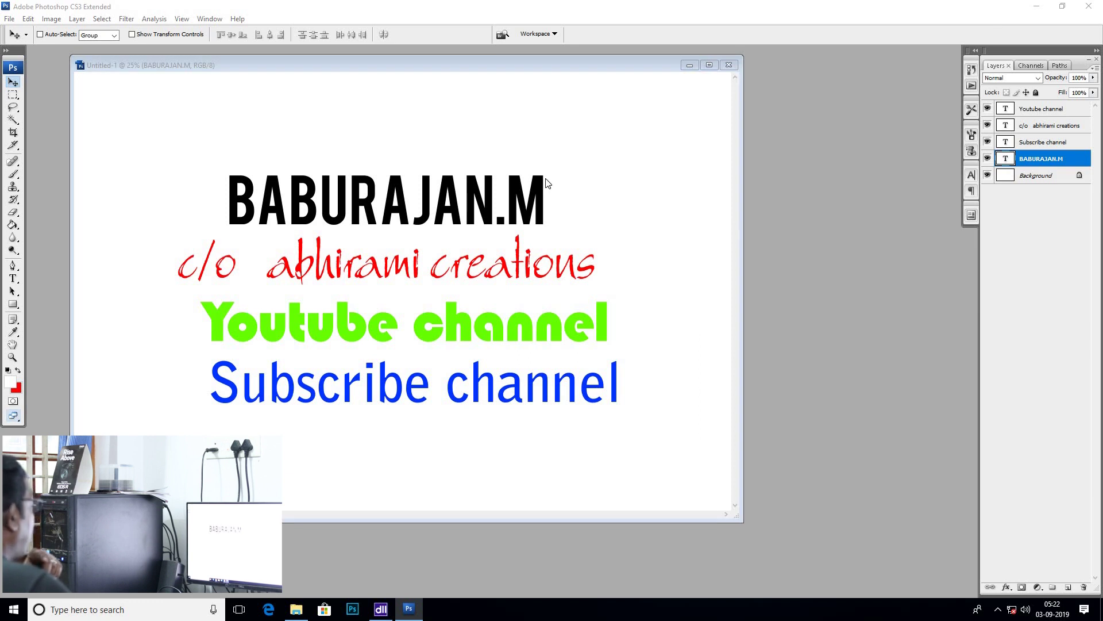
- Open IMG_0568.JPG from the Desktop folder via File > Open
key("ctrl+o")
key("Escape")
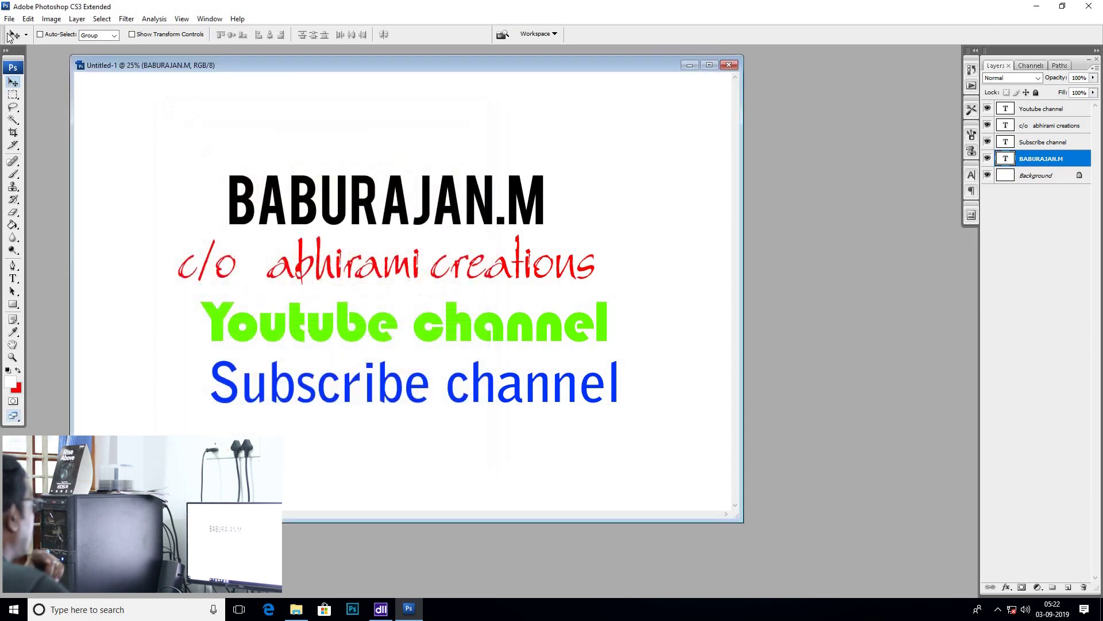
left_click(9, 19)
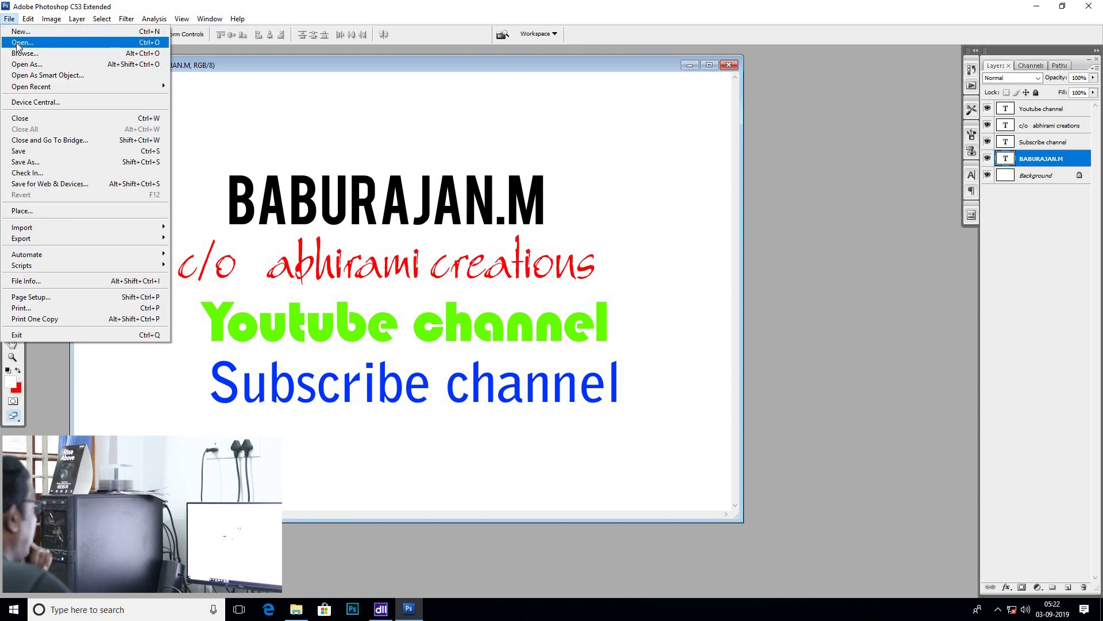
left_click(20, 43)
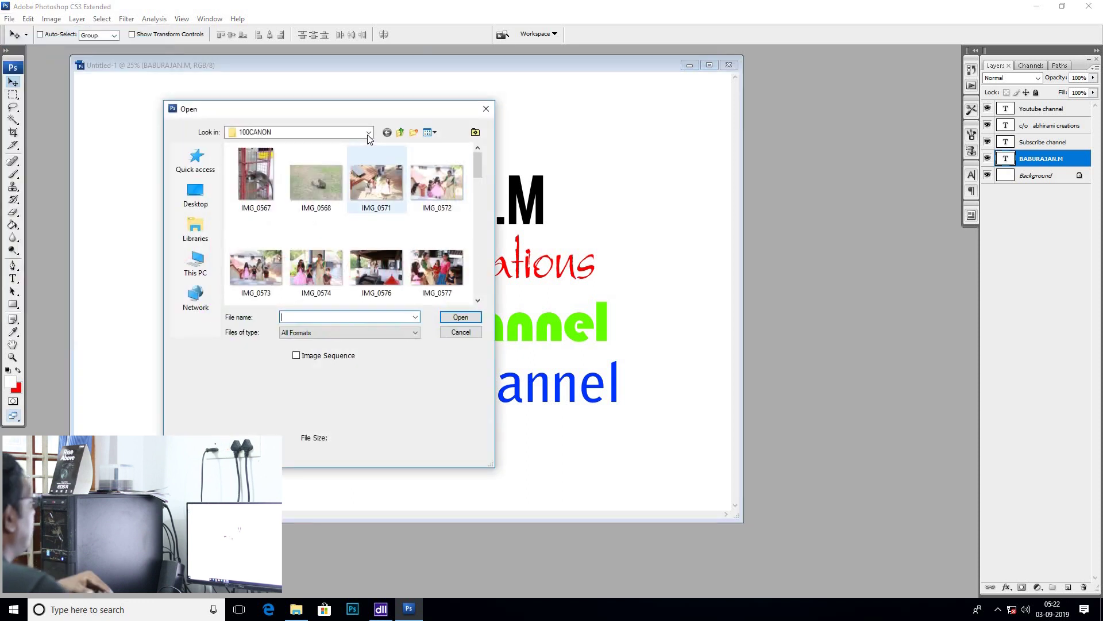
left_click(367, 132)
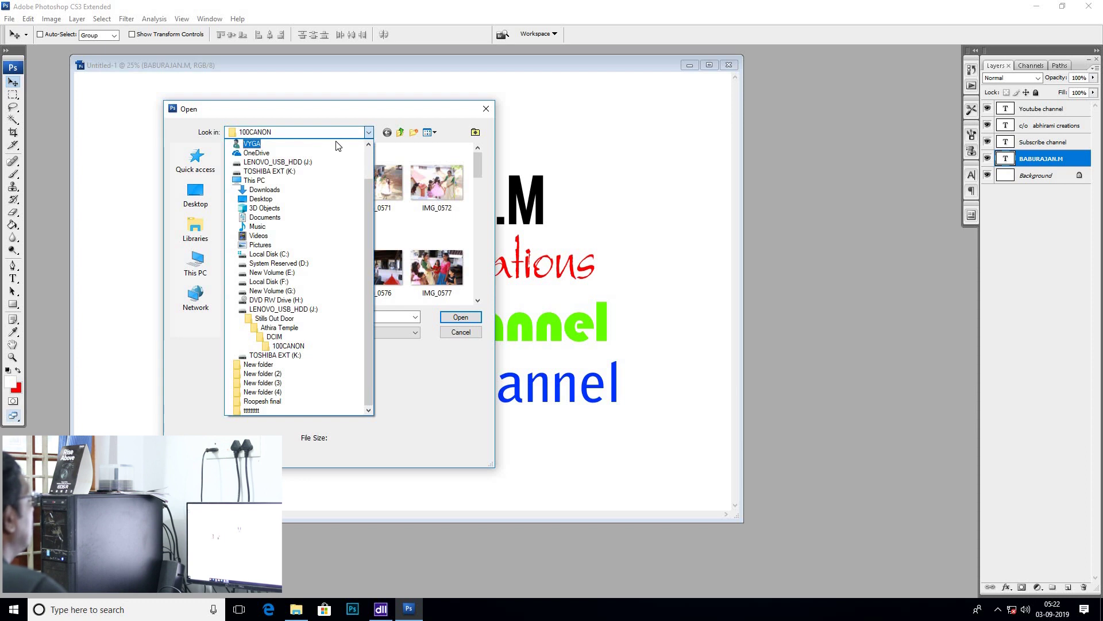
left_click(272, 200)
left_click_drag(482, 181, 489, 236)
scroll(434, 237, "down", 3)
left_click(437, 230)
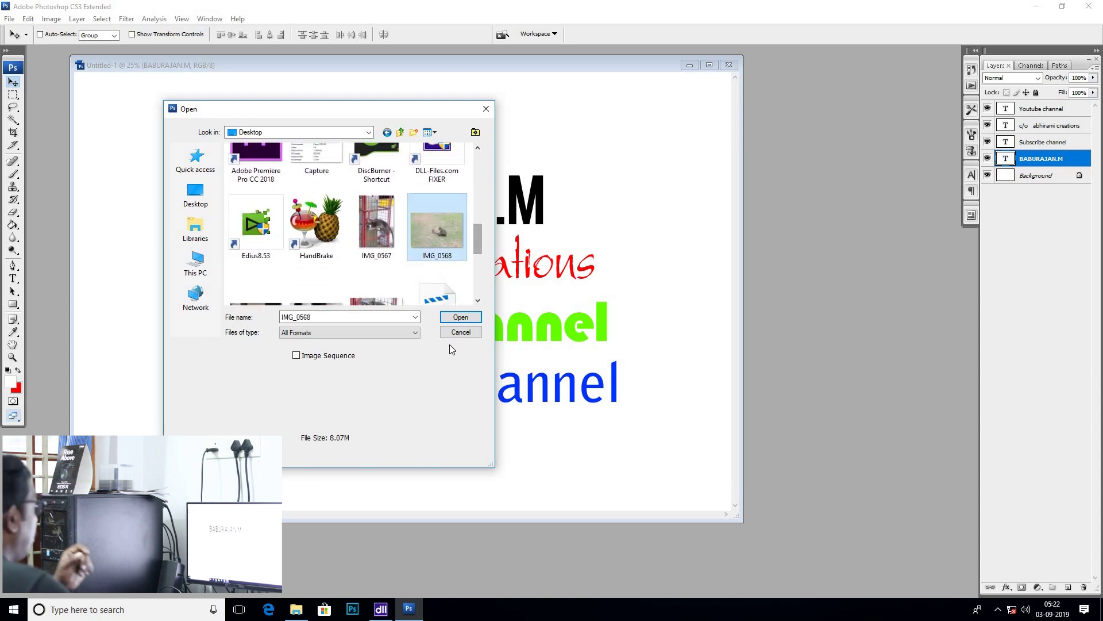
left_click(460, 317)
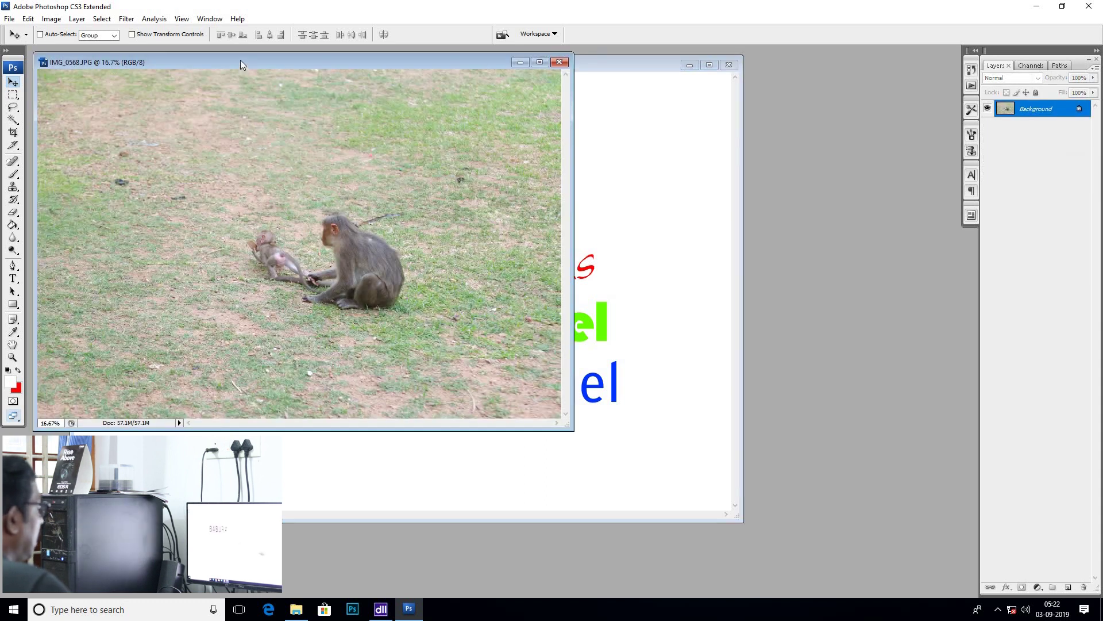
- Drag the monkey photo into Untitled-1, position it, and move Layer 1 below the text layers
left_click_drag(347, 62, 715, 142)
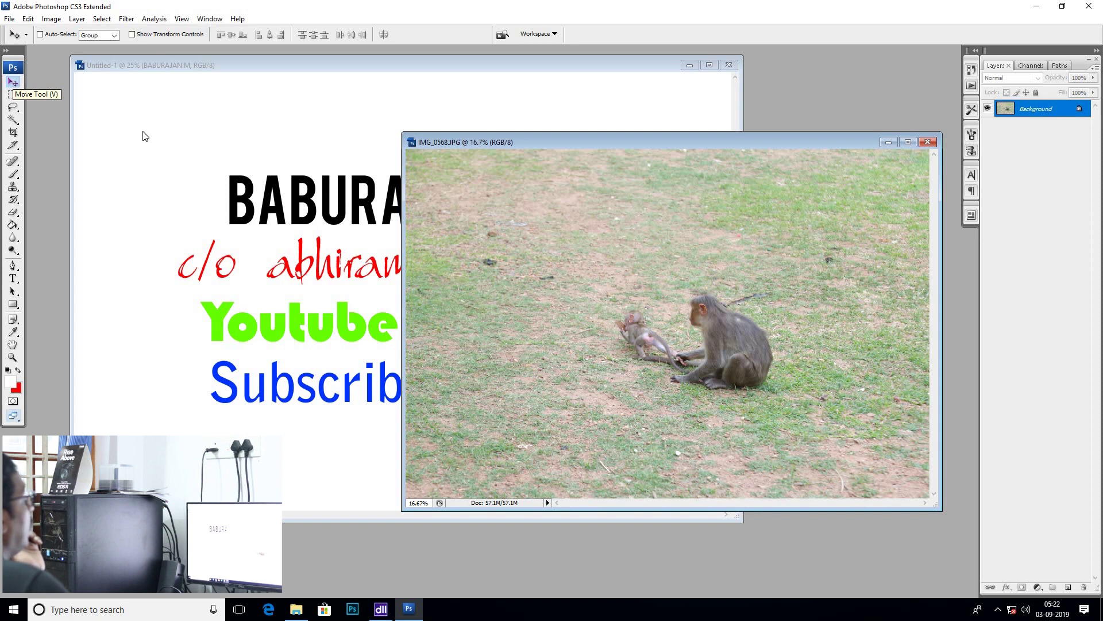
left_click_drag(339, 200, 174, 167)
left_click_drag(405, 153, 402, 148)
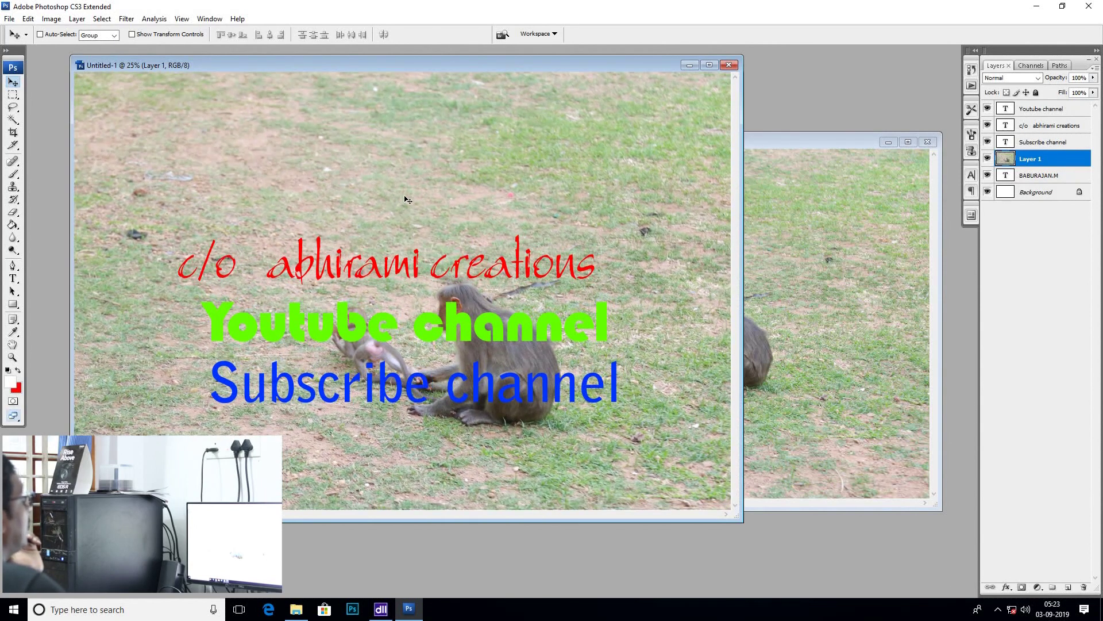
left_click_drag(423, 195, 439, 198)
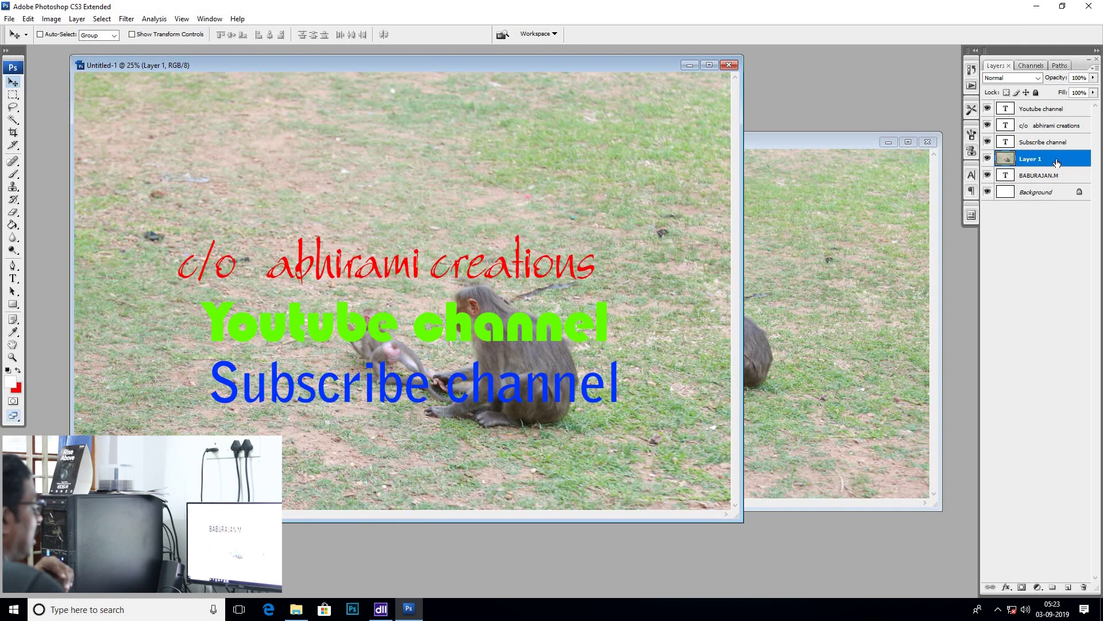
left_click_drag(1056, 163, 1056, 180)
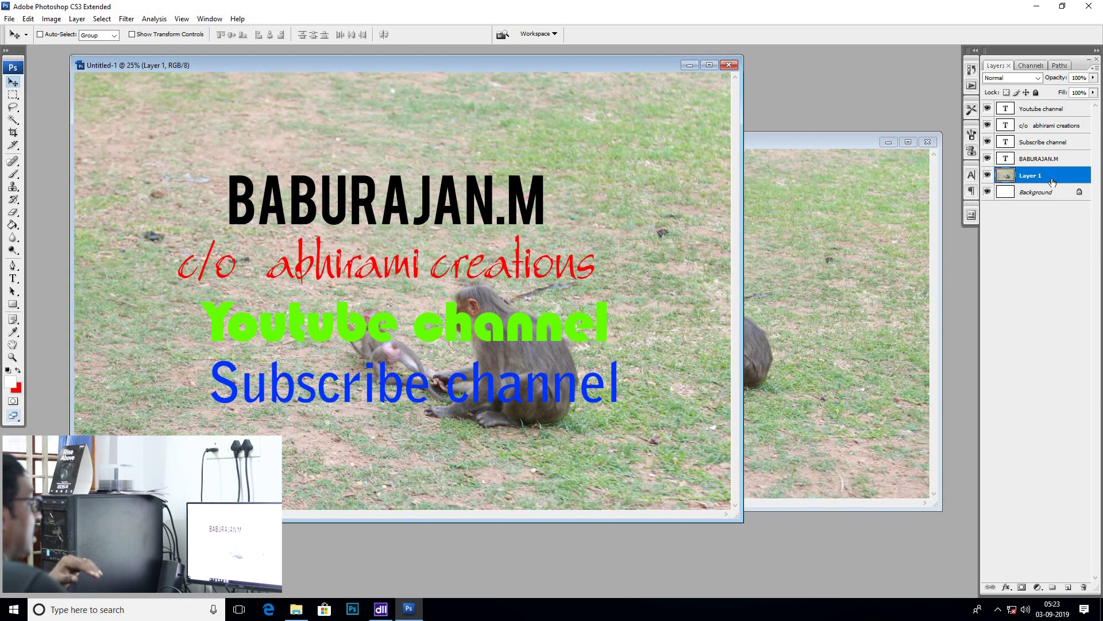
mouse_move(1052, 178)
left_mouse_down()
mouse_move(1048, 127)
mouse_move(1054, 177)
left_mouse_up()
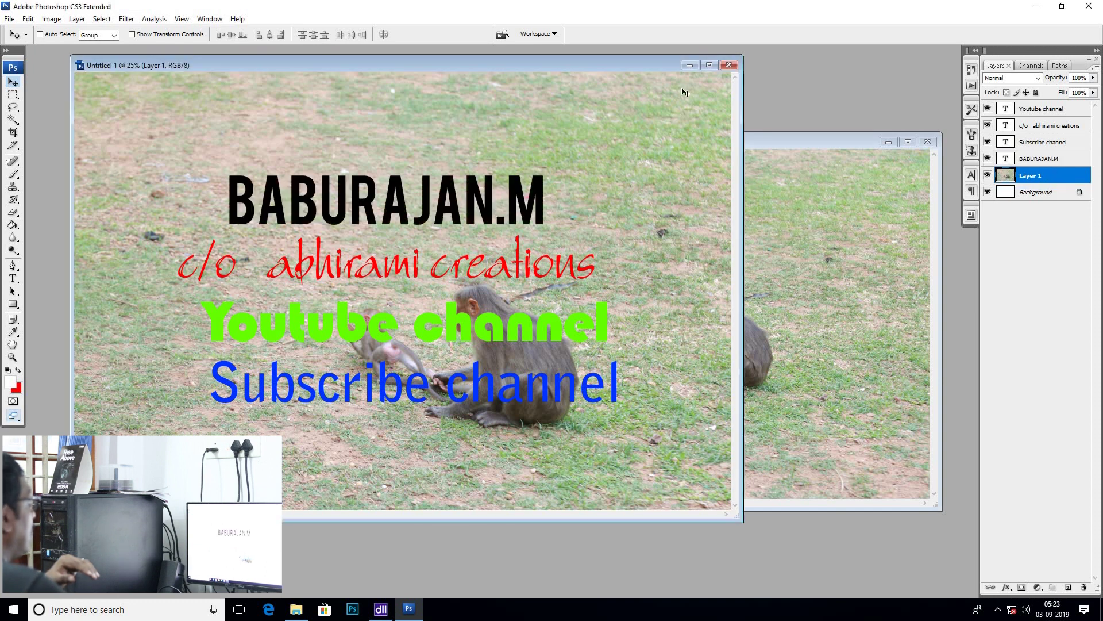
- Maximize the card window and move the name and red c/o lines up and left
left_click(706, 66)
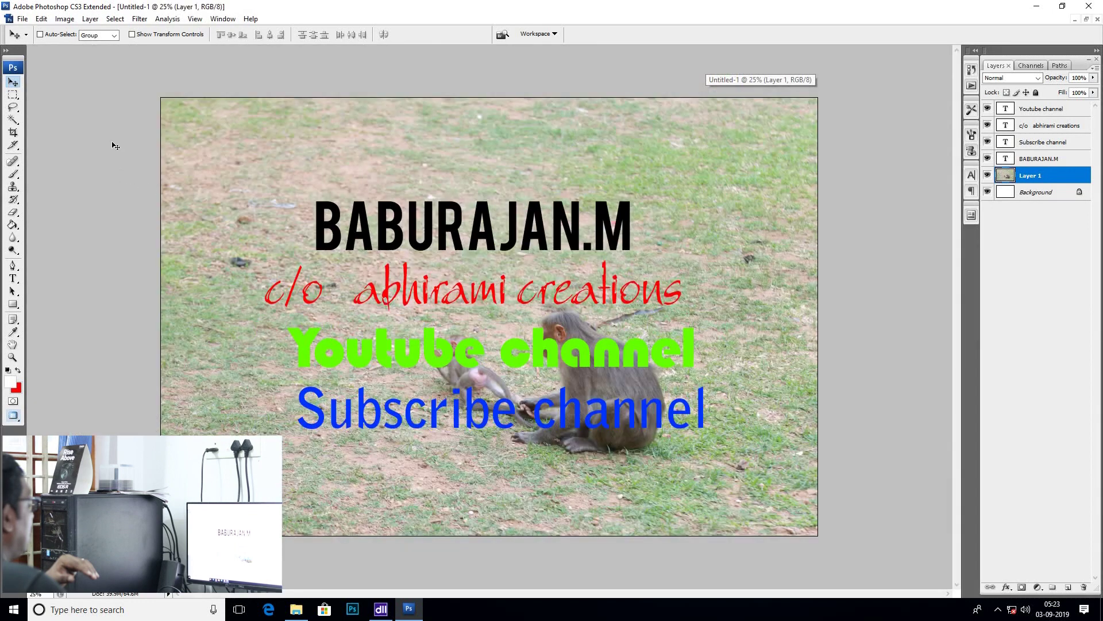
right_click(412, 214)
left_click(445, 221)
left_click_drag(446, 220, 366, 192)
right_click(413, 295)
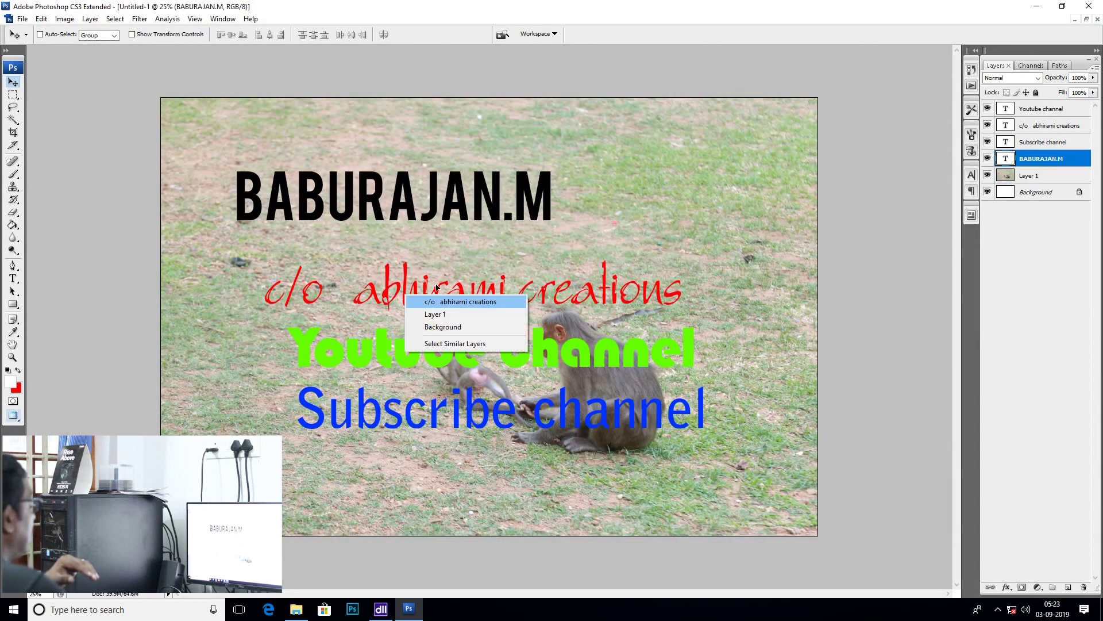
left_click(454, 301)
left_click_drag(539, 404, 479, 364)
- Move the green Youtube line up under the red line and the blue Subscribe line up-left
right_click(507, 356)
left_click(517, 360)
left_click_drag(580, 475, 528, 411)
right_click(527, 411)
left_click(537, 415)
left_click_drag(493, 454, 414, 389)
- Scale the Subscribe channel text down to 61.6% with Free Transform
key("ctrl+t")
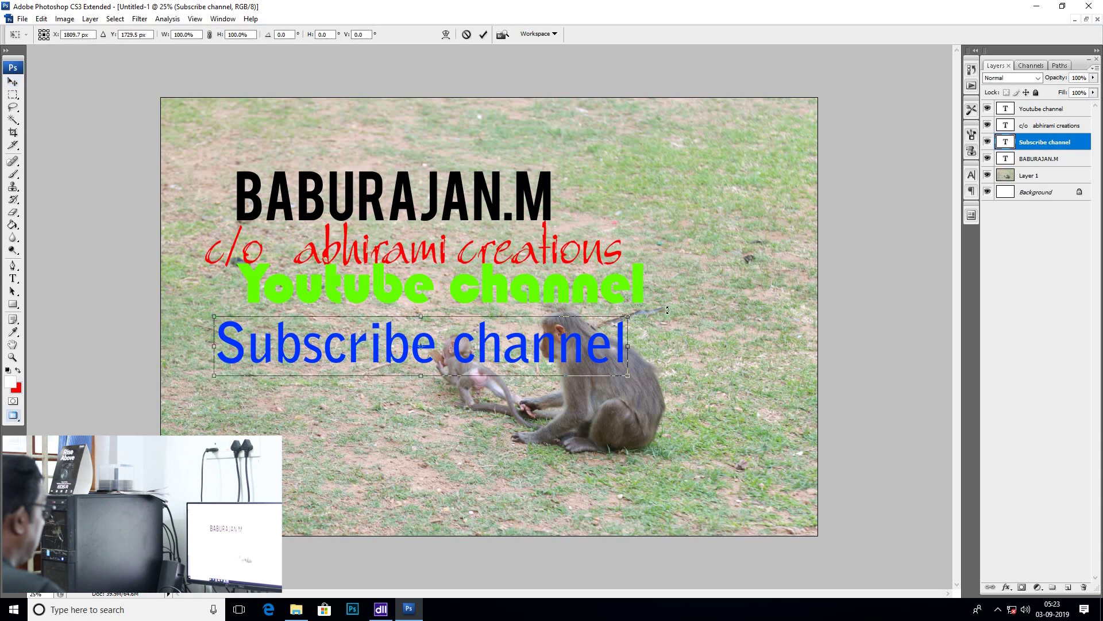
left_click_drag(615, 318, 449, 352)
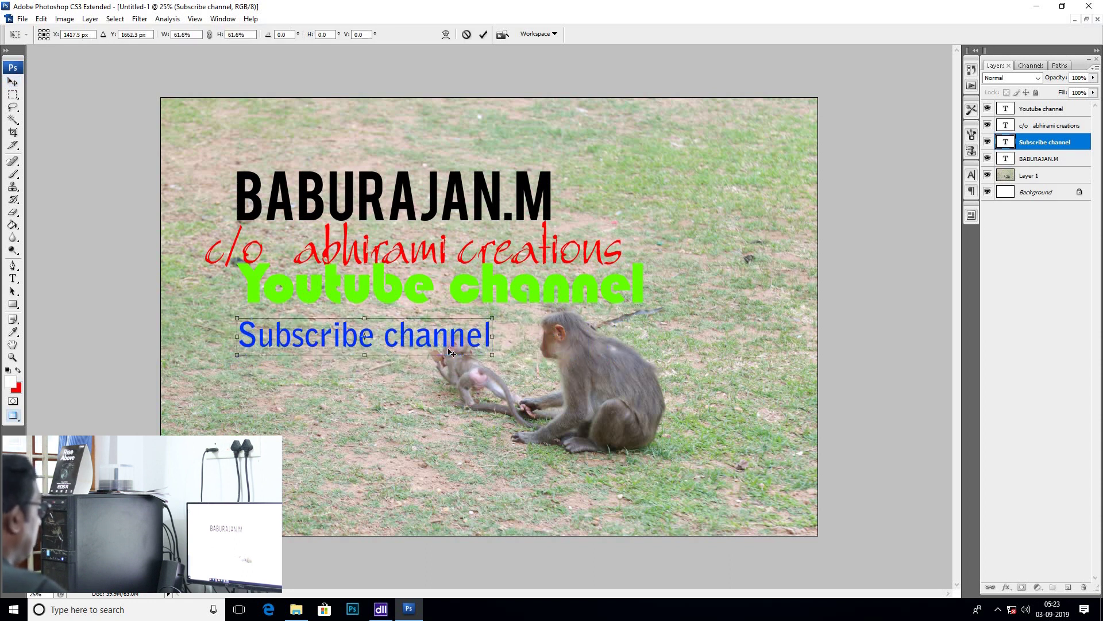
key("Return")
- Select the photo layer, Layer 1, for repositioning
right_click(628, 384)
left_click(716, 409)
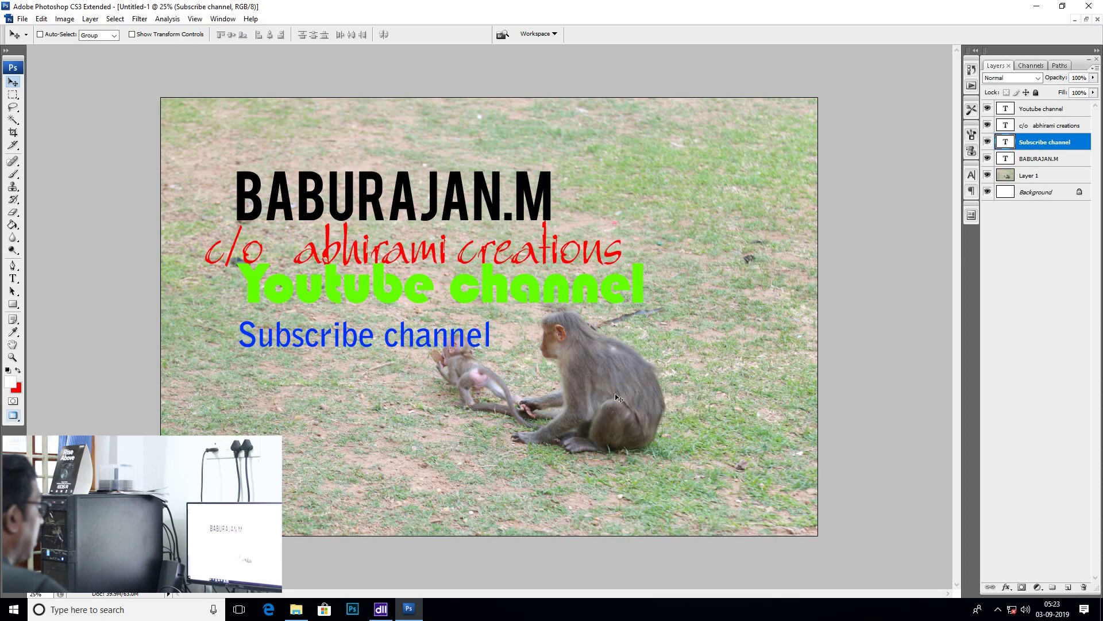
left_click(1046, 183)
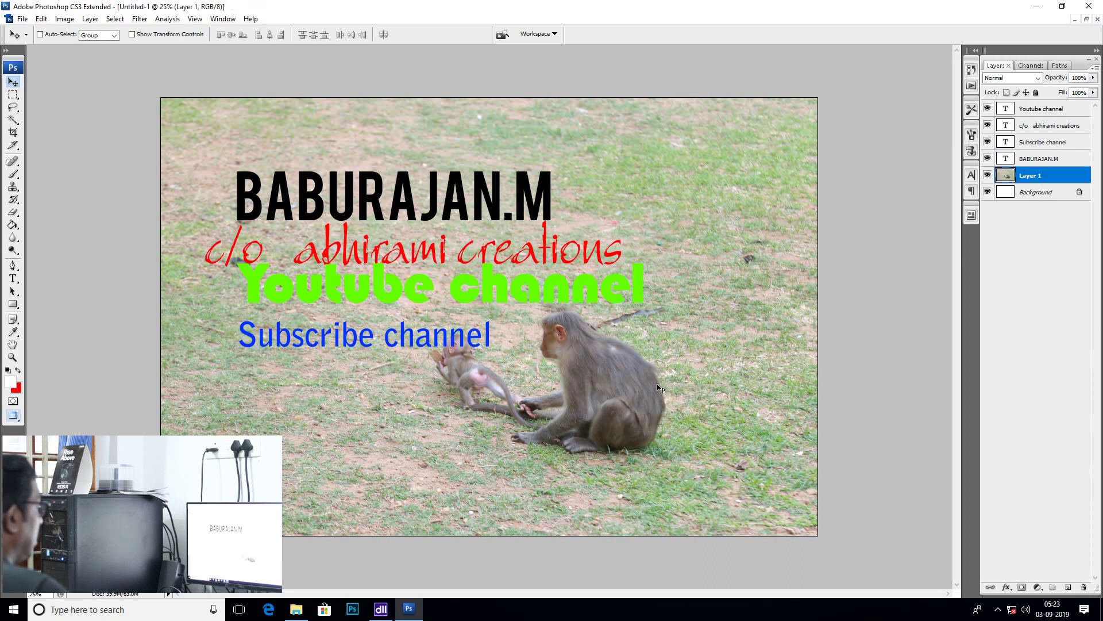
right_click(659, 386)
left_click(684, 391)
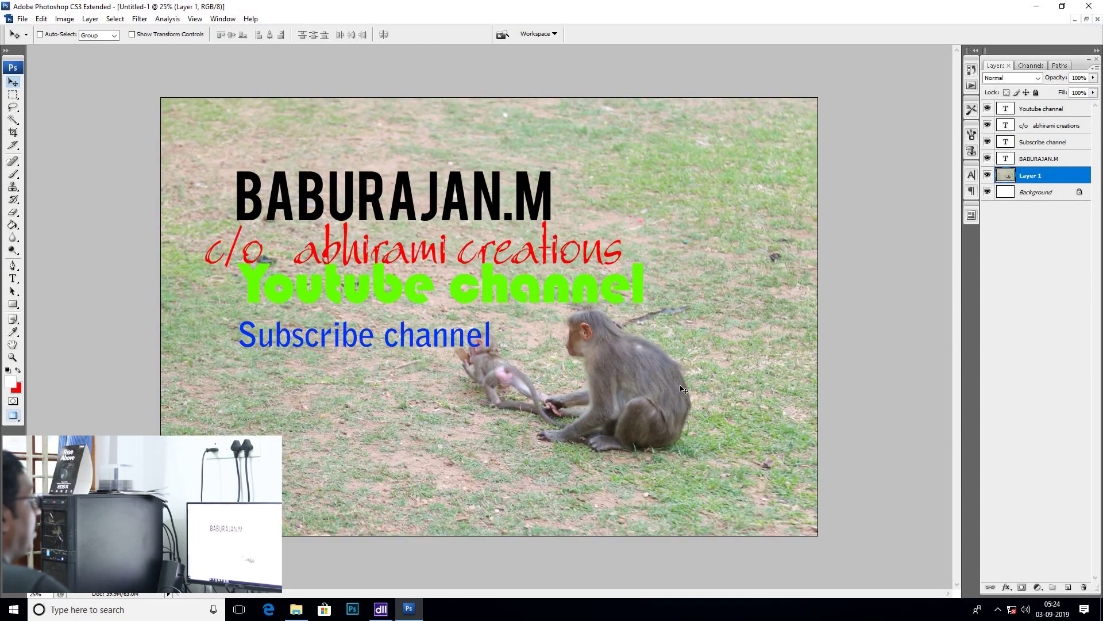
- Pick the black name and c/o abhirami creations layers from the right-click layer list
right_click(725, 264)
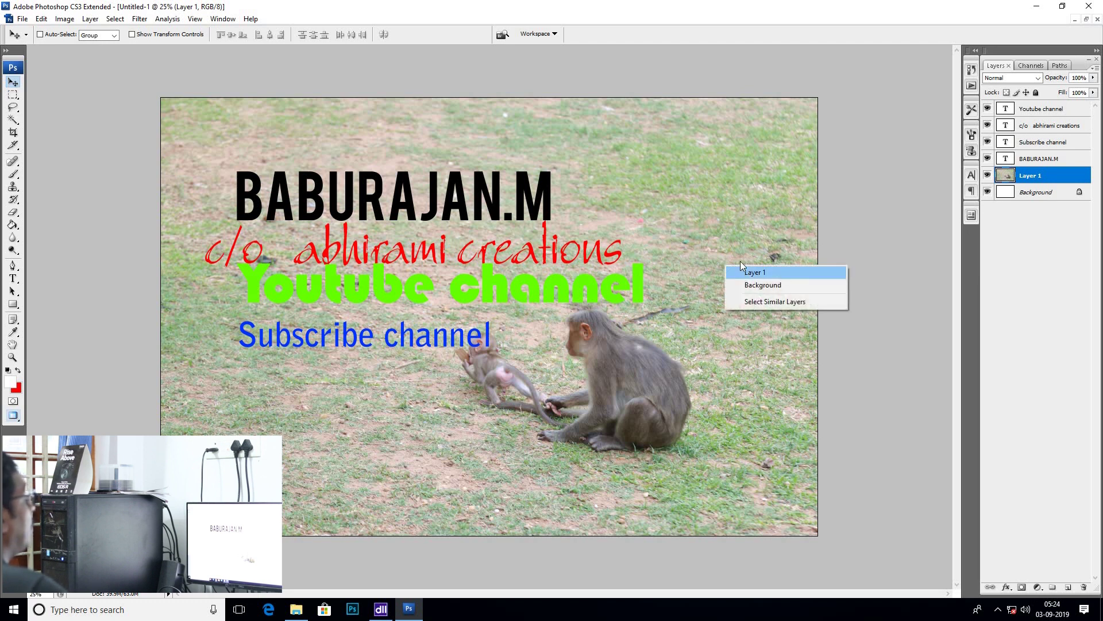
left_click(437, 234)
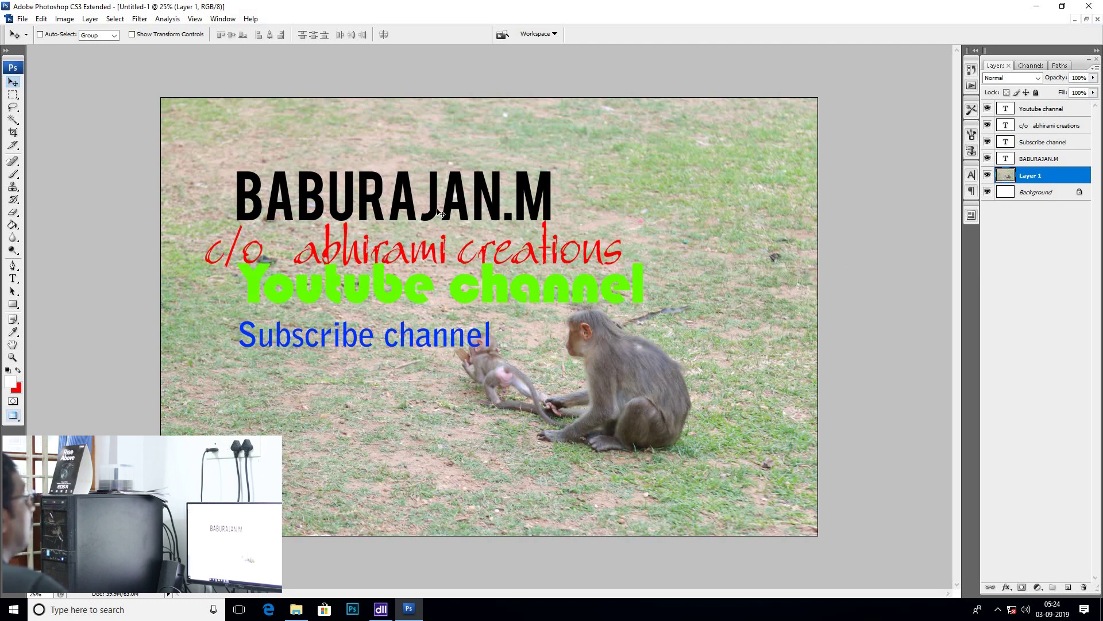
right_click(455, 189)
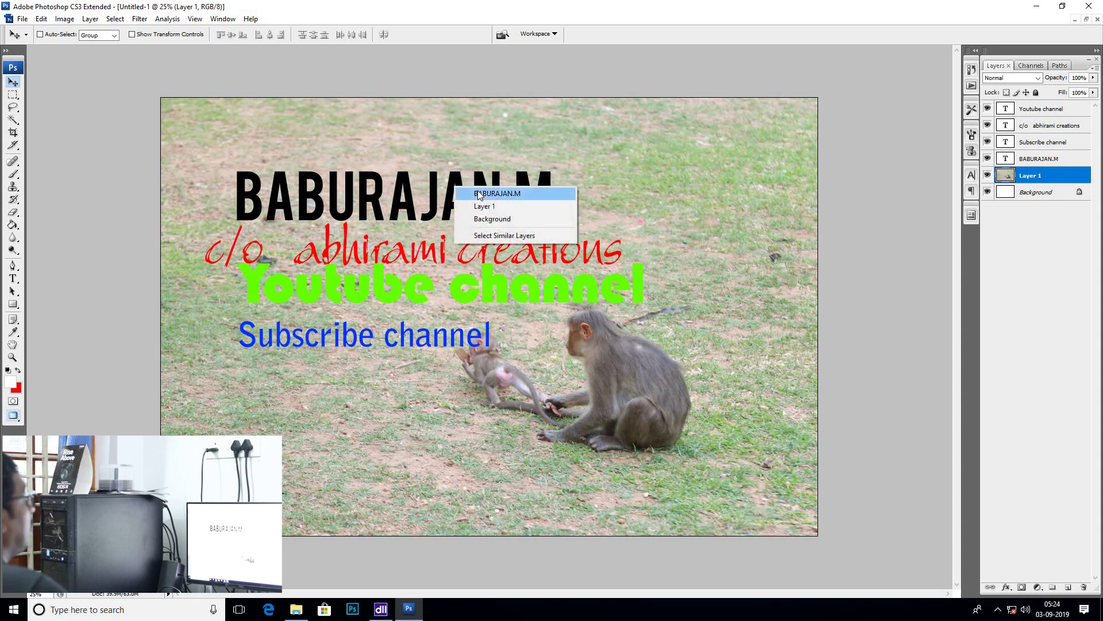
left_click(483, 194)
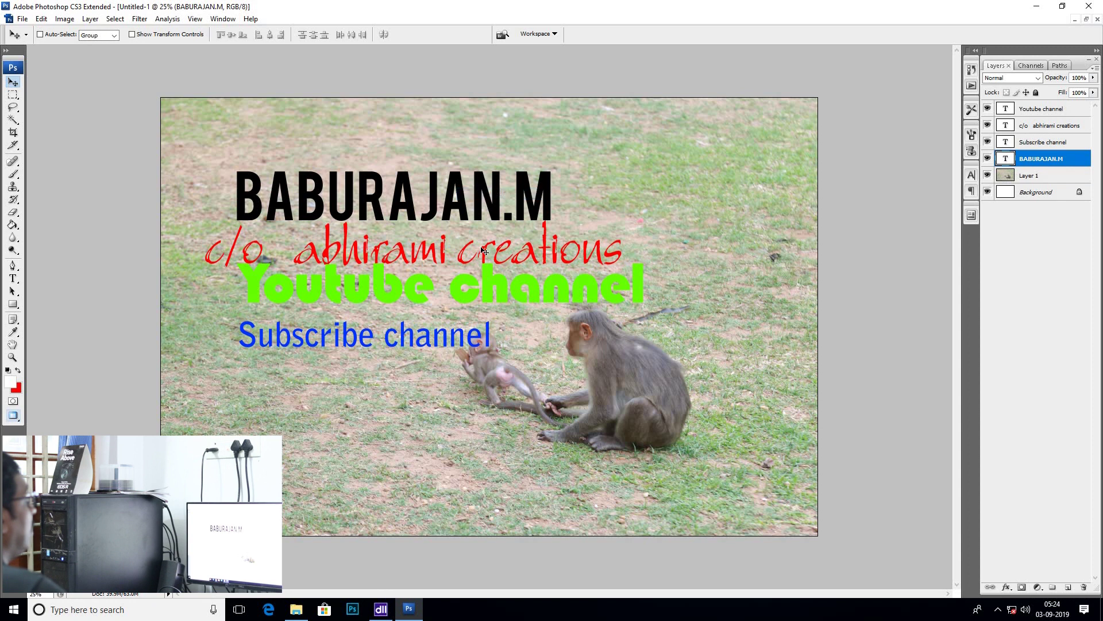
right_click(481, 251)
left_click(506, 255)
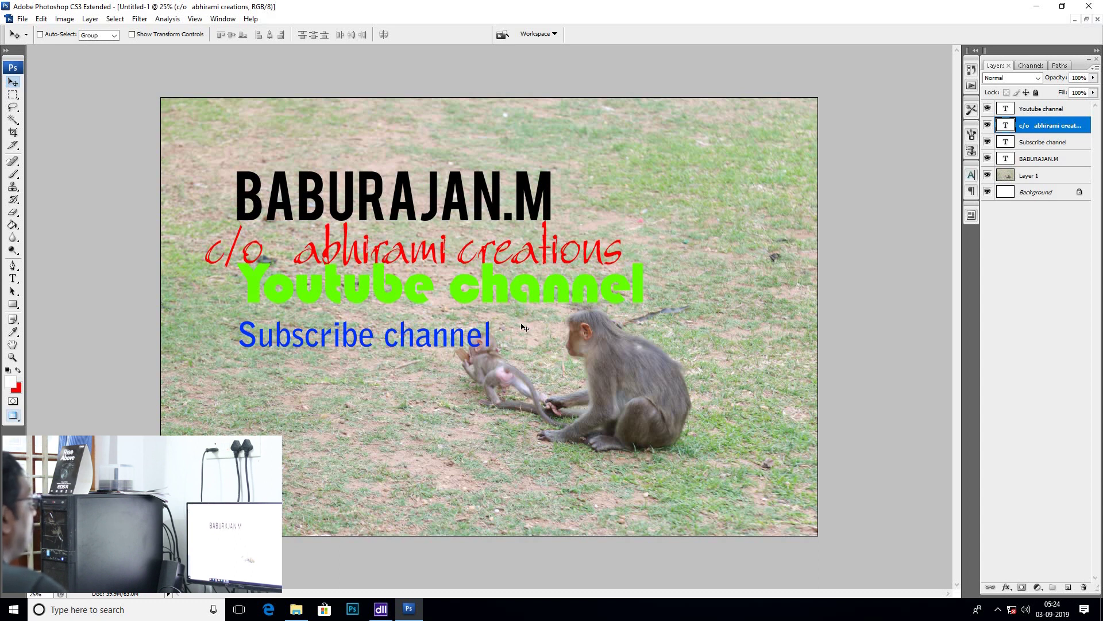
- Move the name text and the red c/o line up and left
right_click(352, 199)
left_click(396, 206)
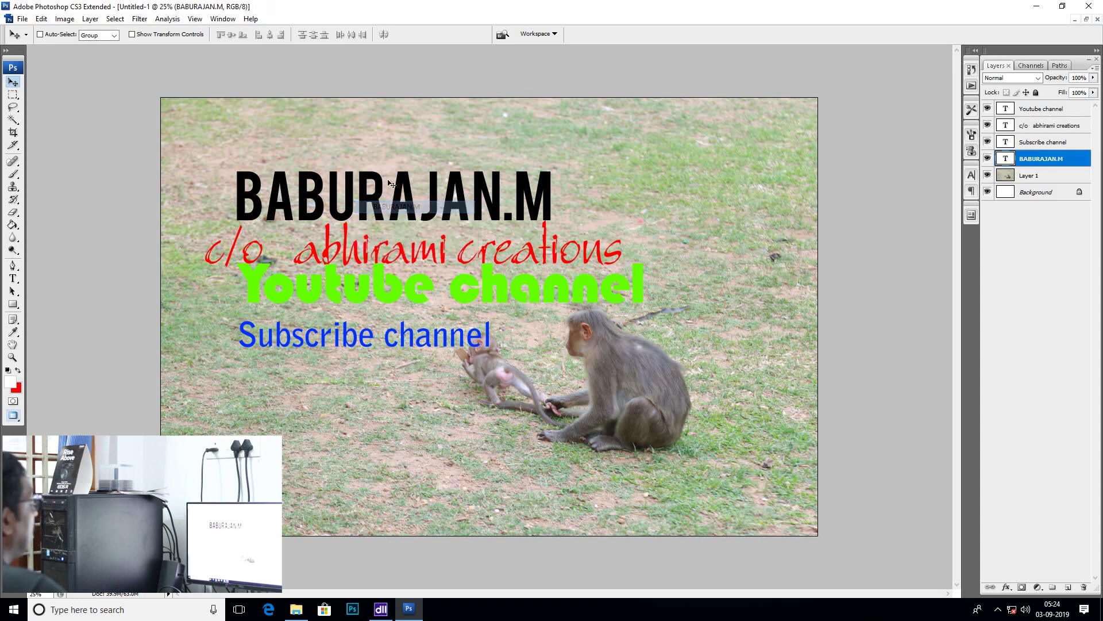
left_click_drag(407, 277, 402, 251)
left_click(436, 254)
left_click_drag(437, 255, 422, 230)
- Move the green Youtube line up-left and raise the blue Subscribe channel line
right_click(442, 291)
left_click(454, 290)
left_click_drag(454, 291, 419, 271)
right_click(441, 335)
right_click(457, 339)
left_click(460, 343)
left_click_drag(480, 338, 495, 314)
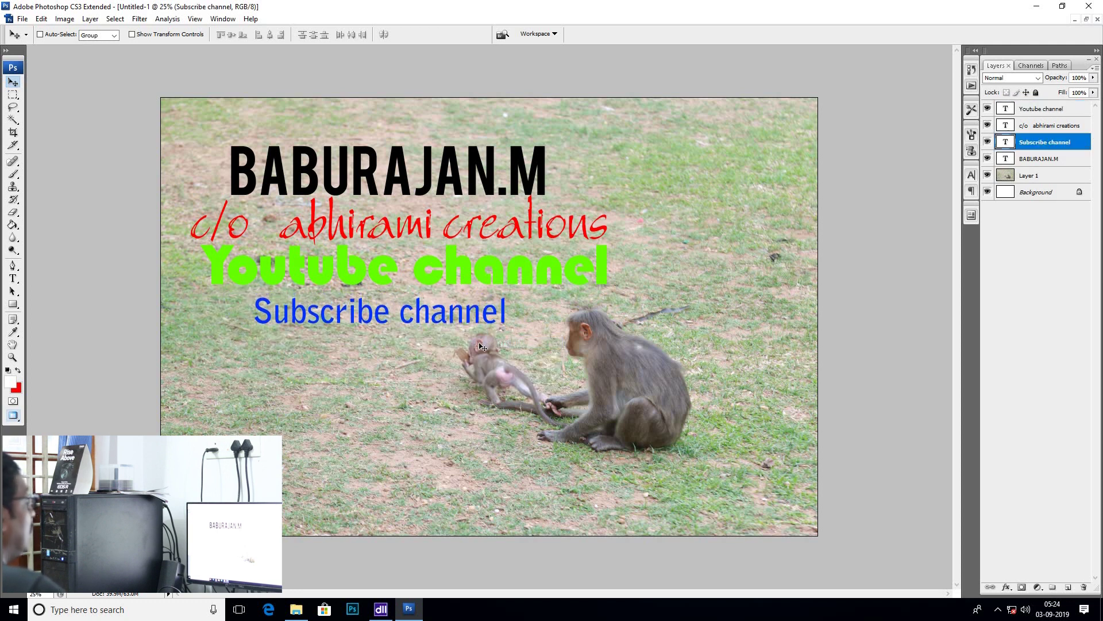